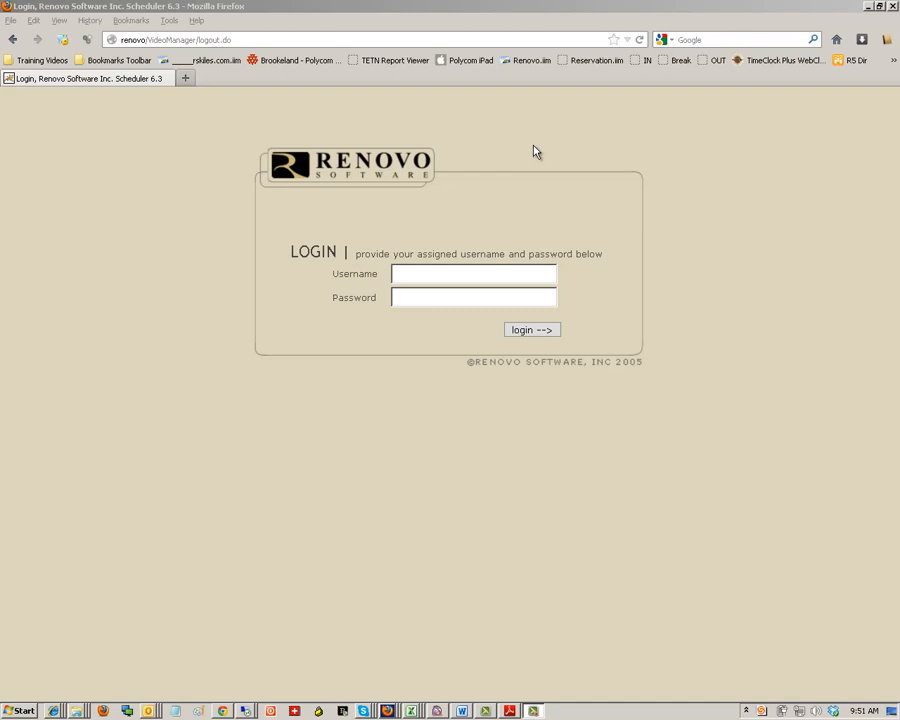
Step: Include cancelled conferences in the calendar for October 7, 2013 and review the day's listed conferences
click(529, 66)
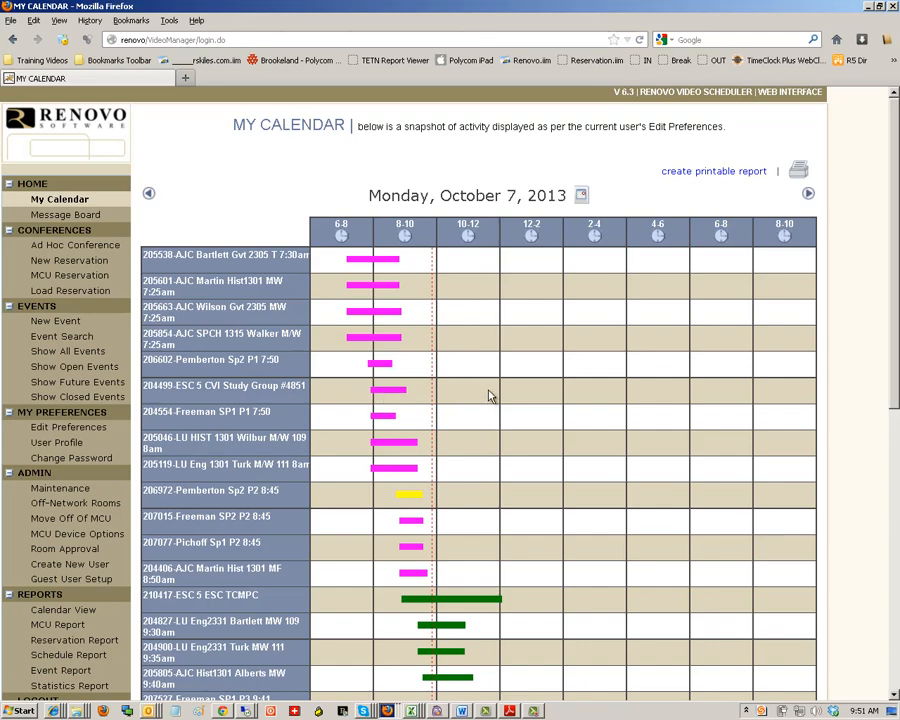
scroll(490, 392, down, 10)
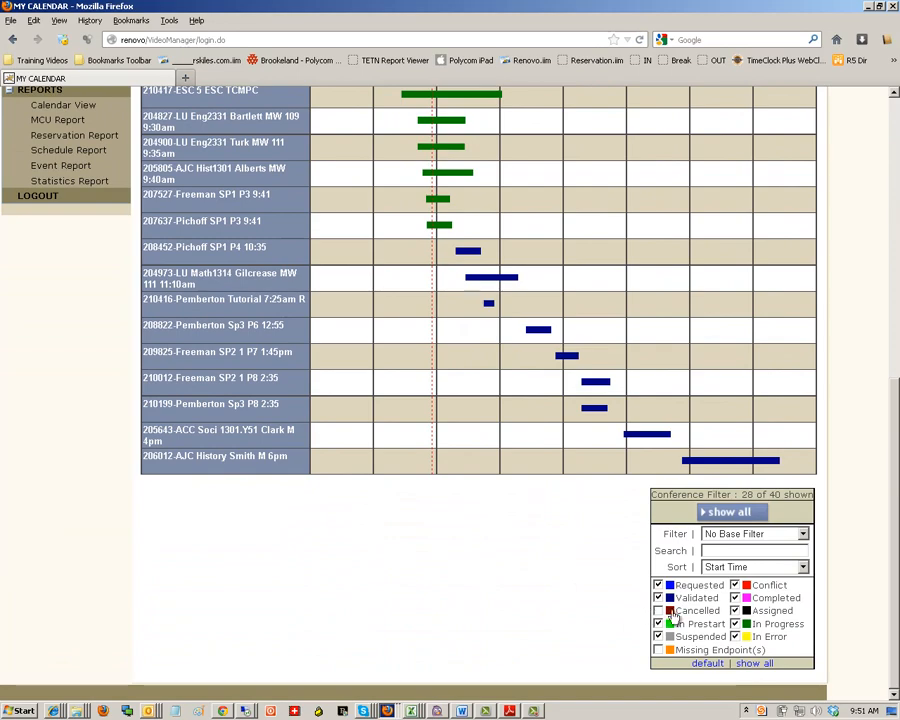
scroll(519, 480, up, 8)
scroll(519, 480, up, 3)
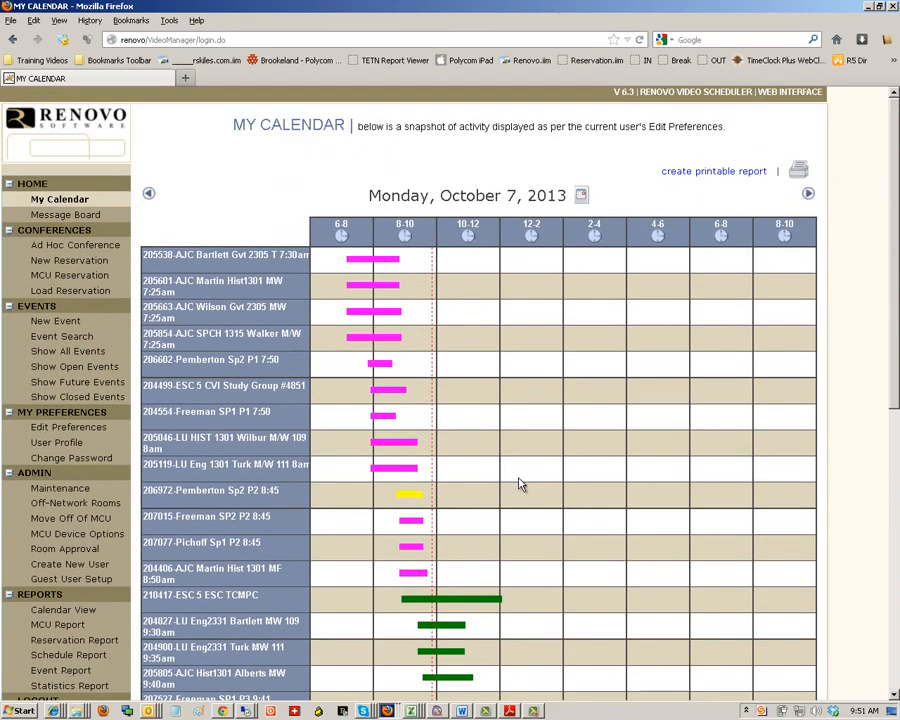
scroll(518, 482, down, 10)
click(658, 611)
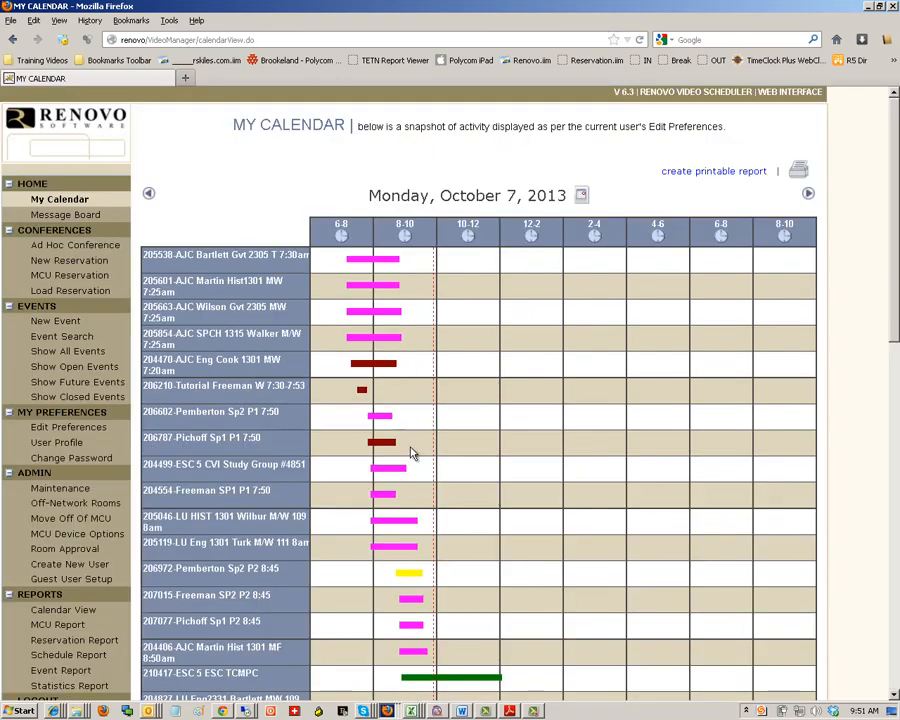
scroll(410, 450, down, 10)
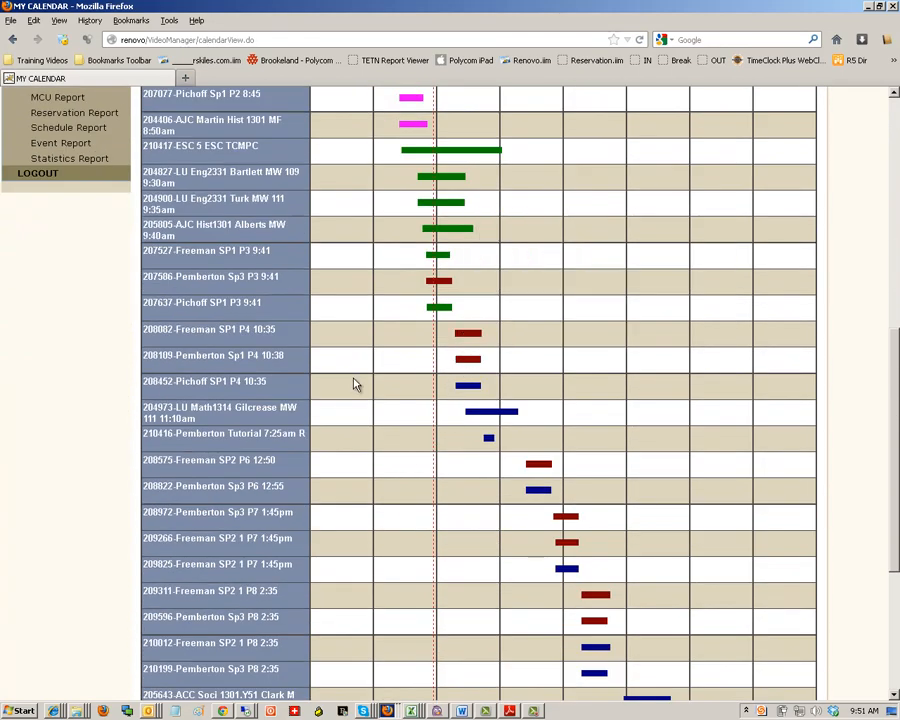
scroll(352, 380, up, 10)
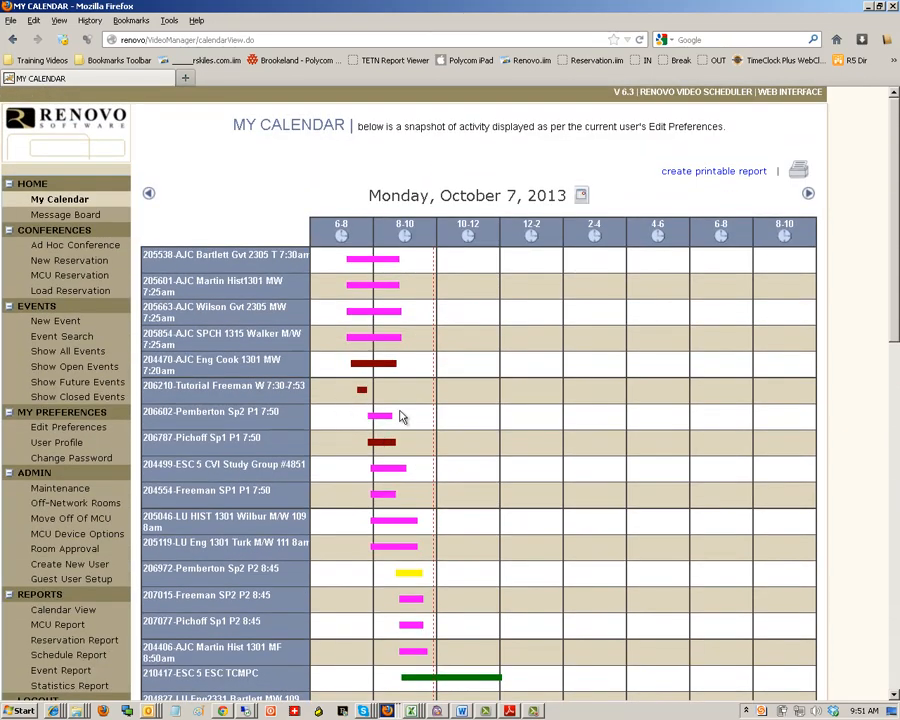
mouse_move(362, 392)
Step: Switch the calendar to Monday, July 15, 2013
click(581, 196)
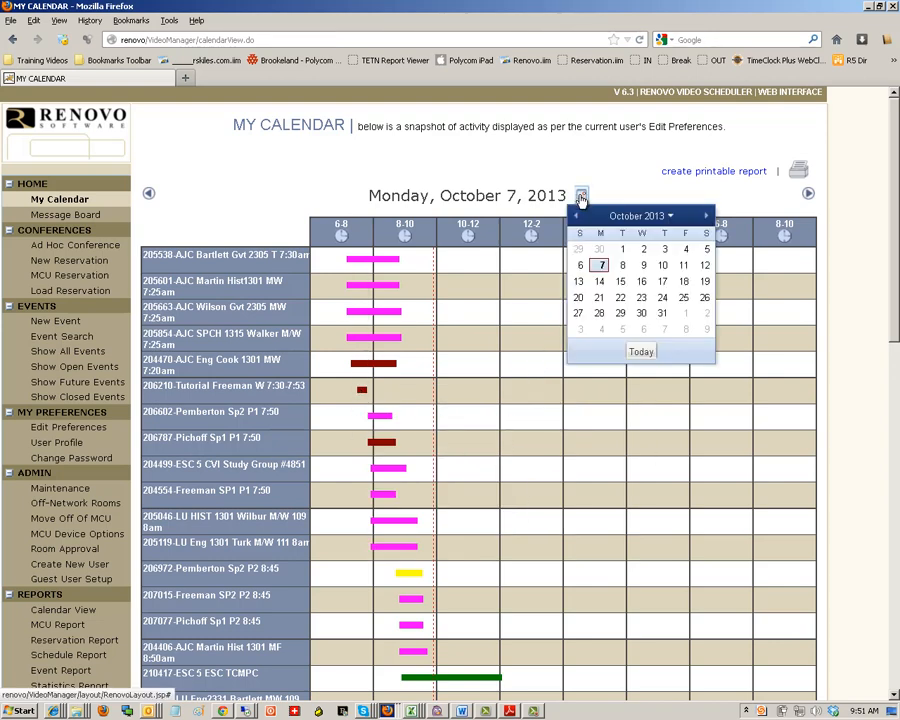
click(576, 216)
click(576, 216)
click(576, 216)
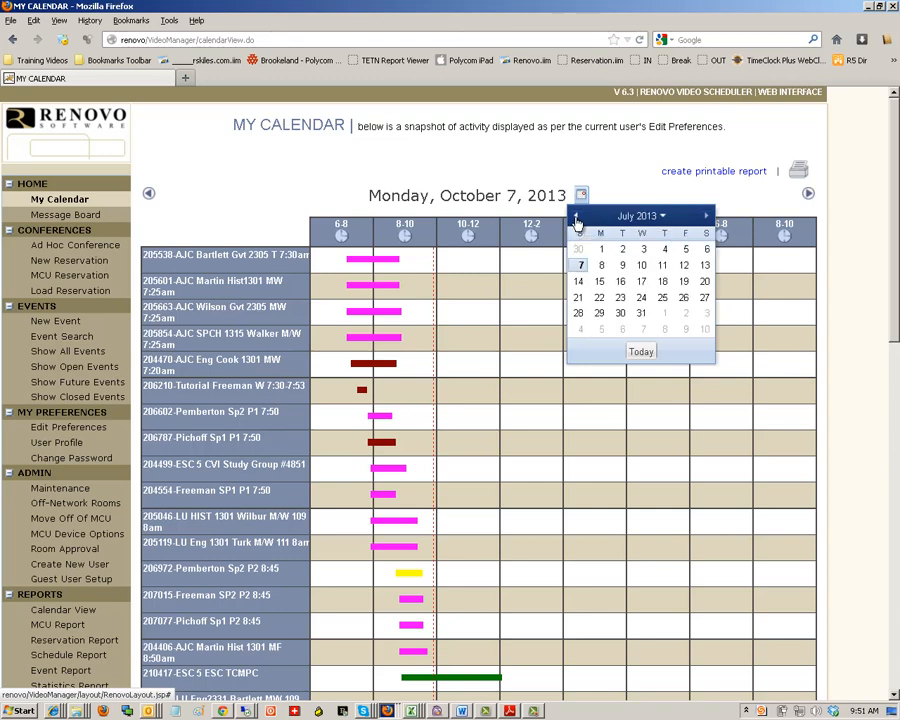
click(600, 281)
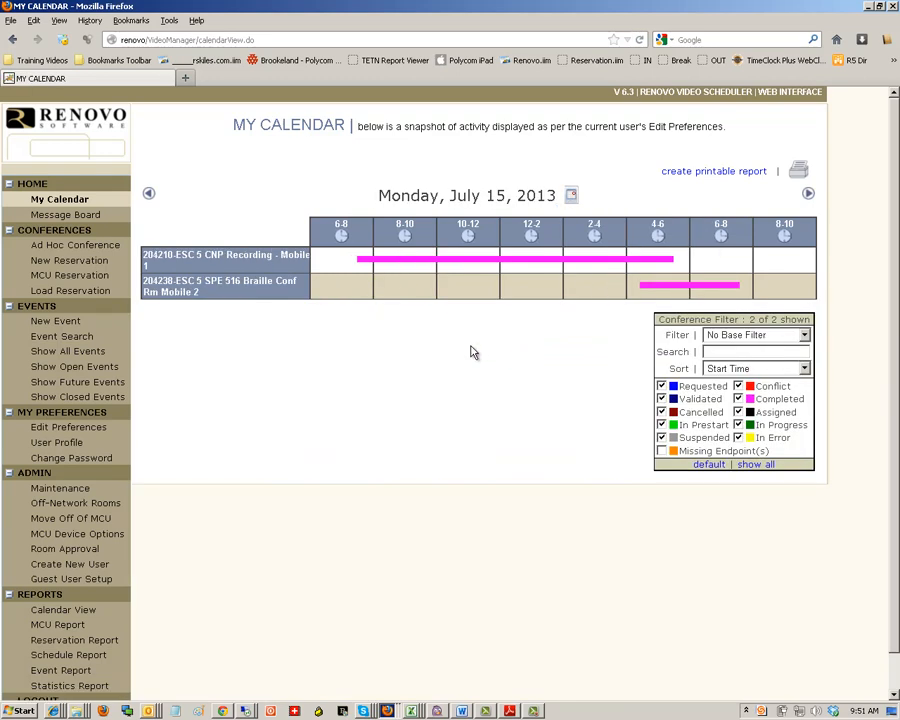
Step: View the copy form for the ESC 5 CNP Recording - Mobile 1 reservation, then return to the calendar
click(458, 264)
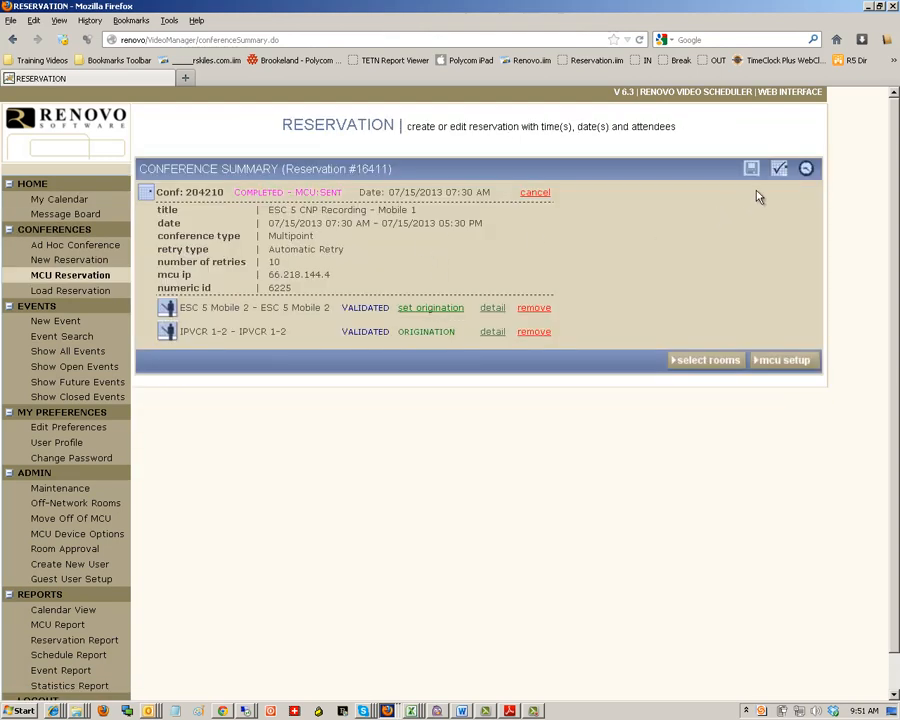
click(781, 172)
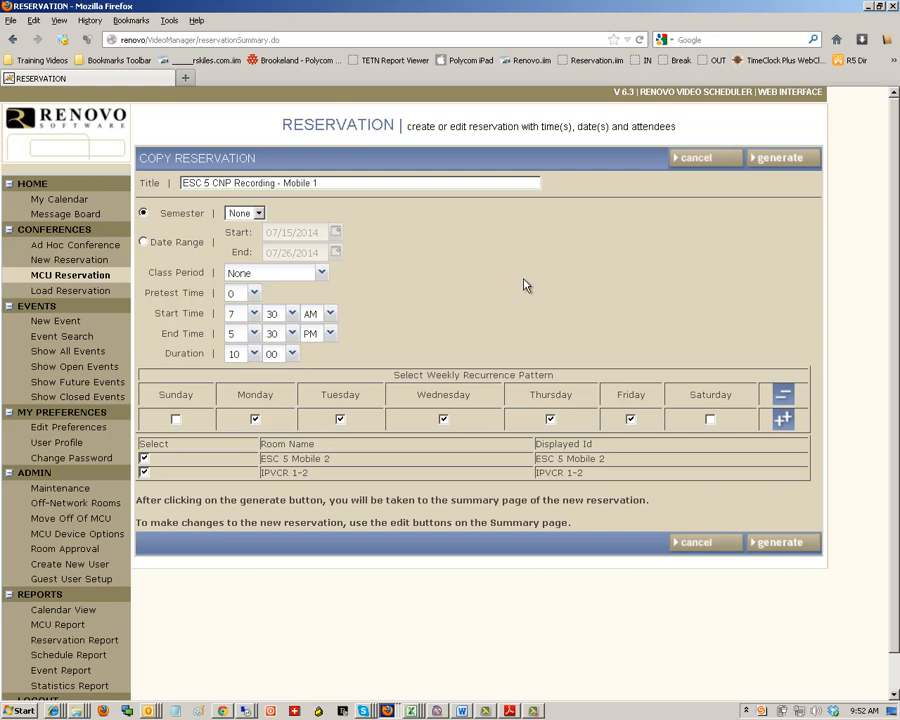
click(64, 200)
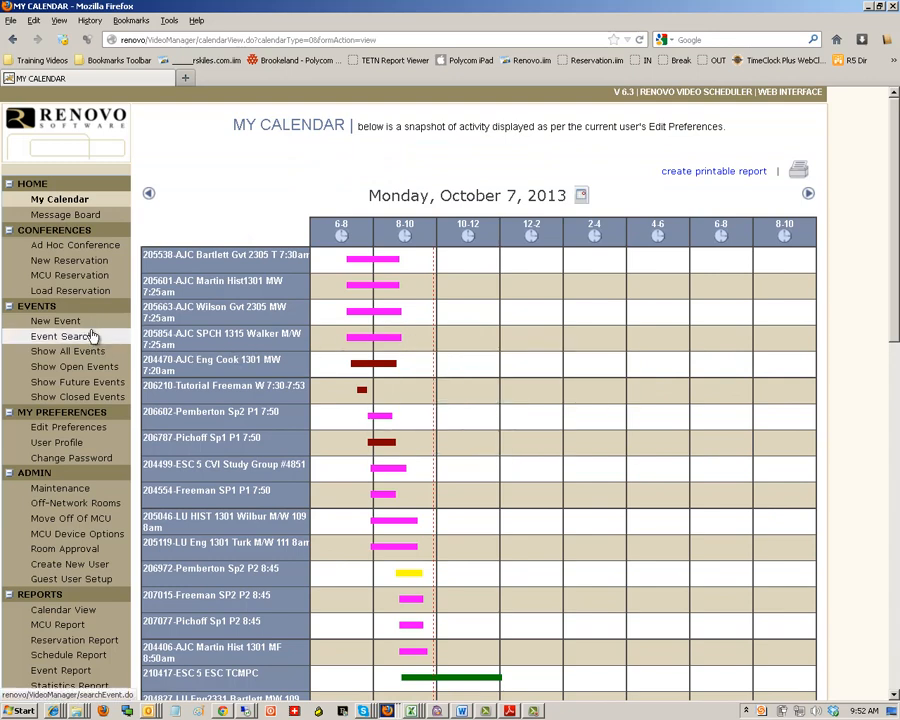
Step: Open the search for existing reservations and set the search range's start date to 10/07/2010
click(54, 294)
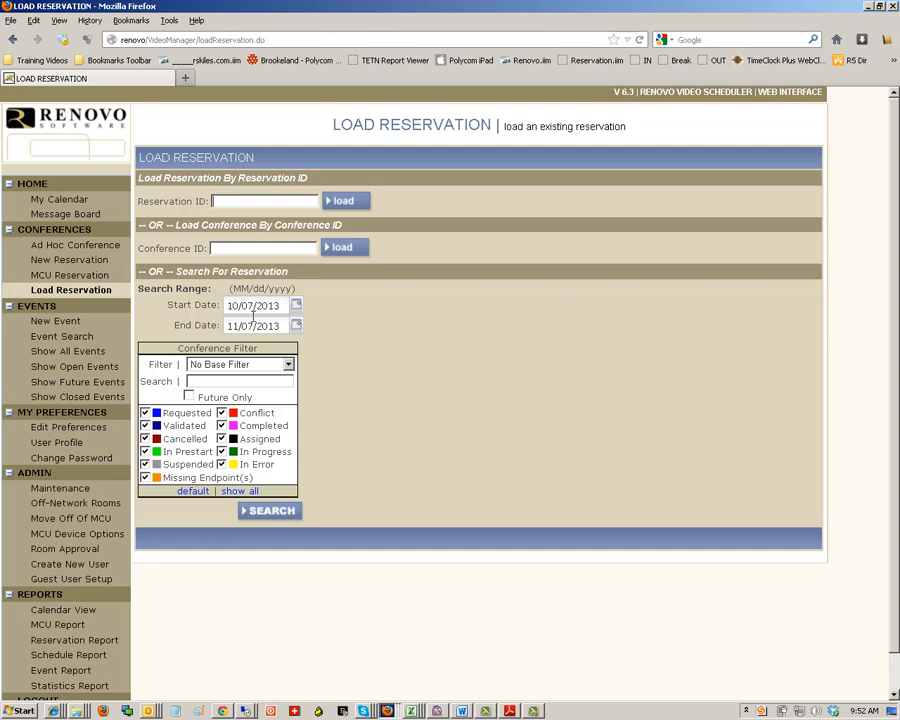
drag(272, 306, 283, 308)
text(0)
Step: Search the existing reservations for TxEIS
click(264, 381)
text(tcp)
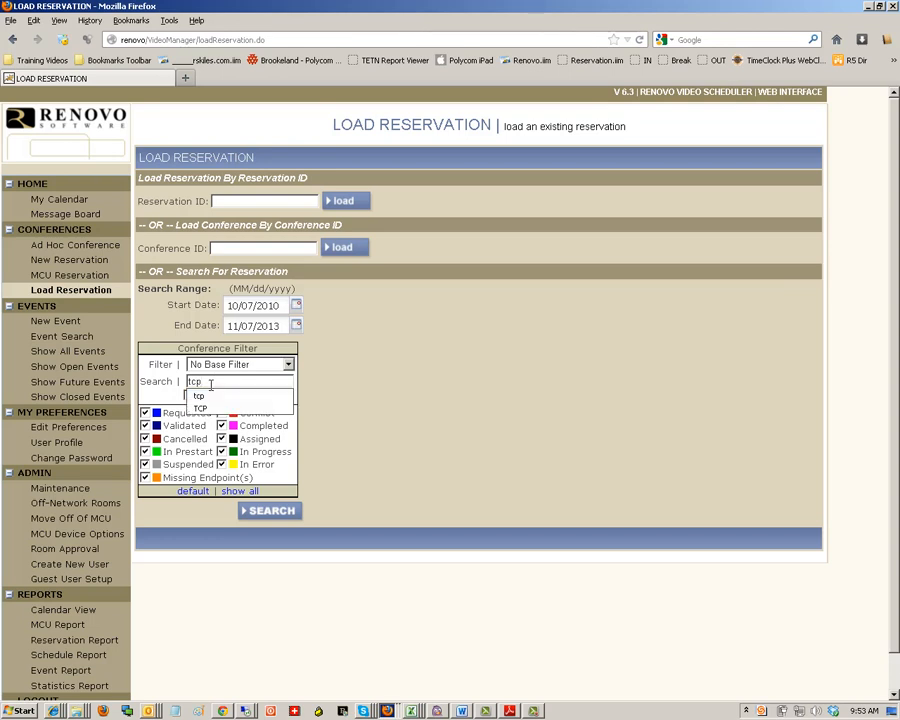
key(BackSpace)
key(BackSpace)
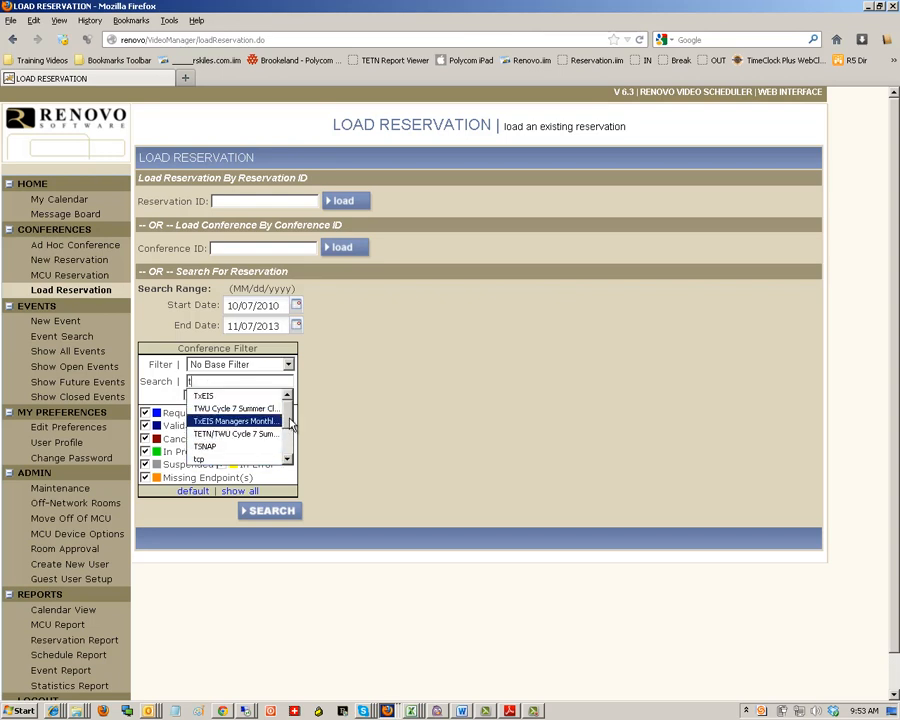
scroll(291, 424, down, 2)
scroll(288, 423, up, 2)
click(234, 396)
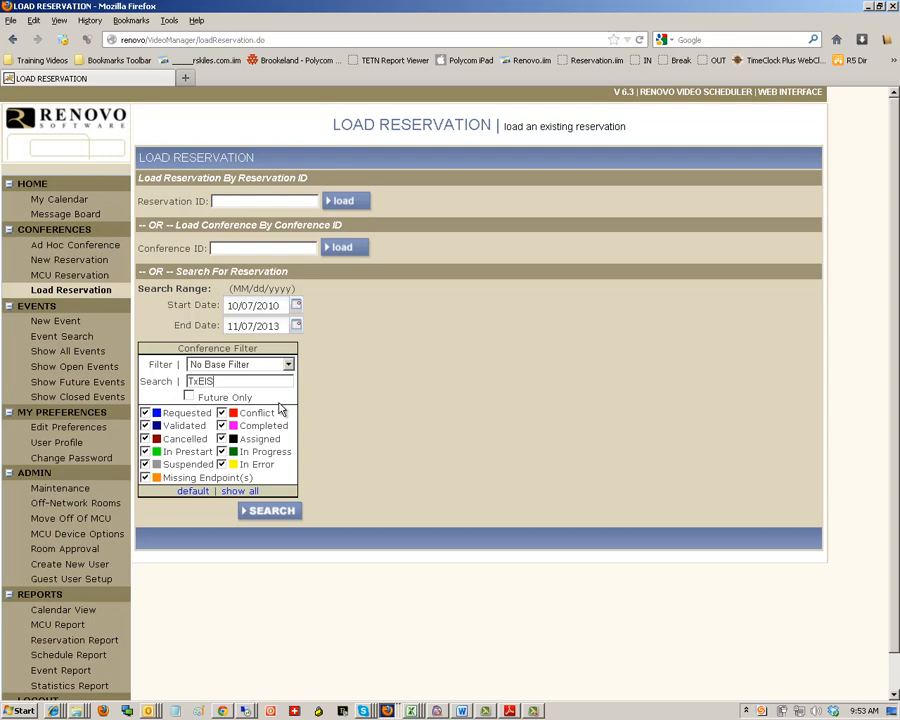
click(262, 512)
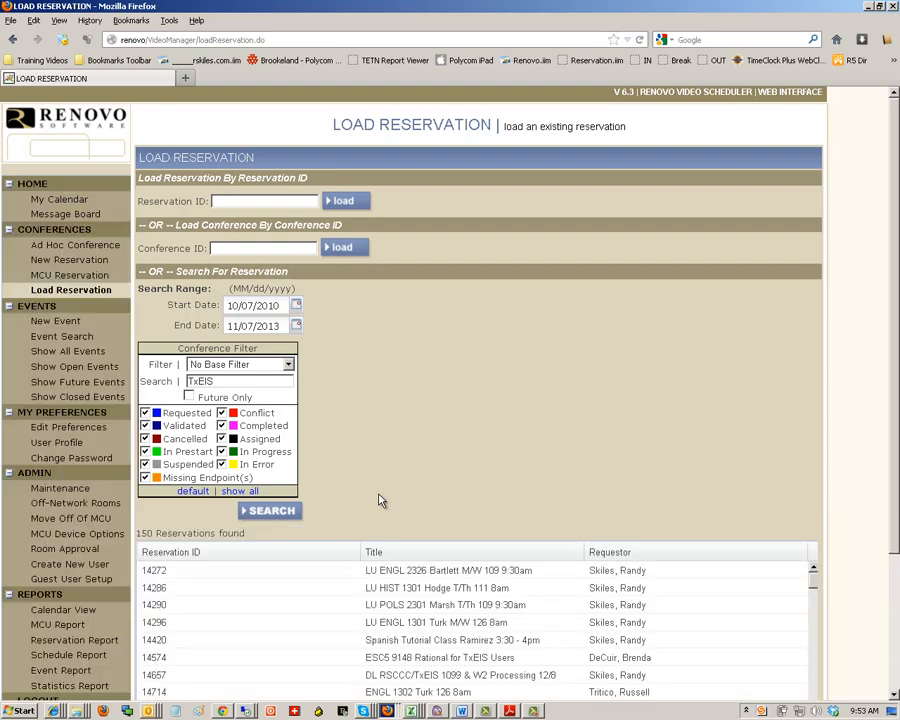
Step: Find the TxEIS Student Training reservation in the search results and open it
scroll(257, 583, down, 20)
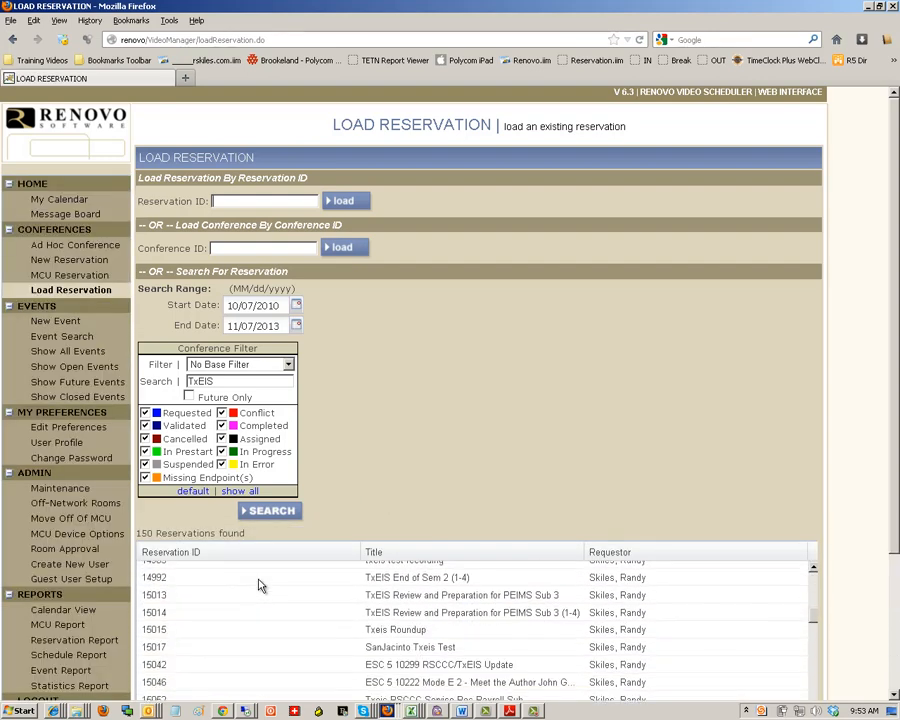
scroll(257, 583, down, 15)
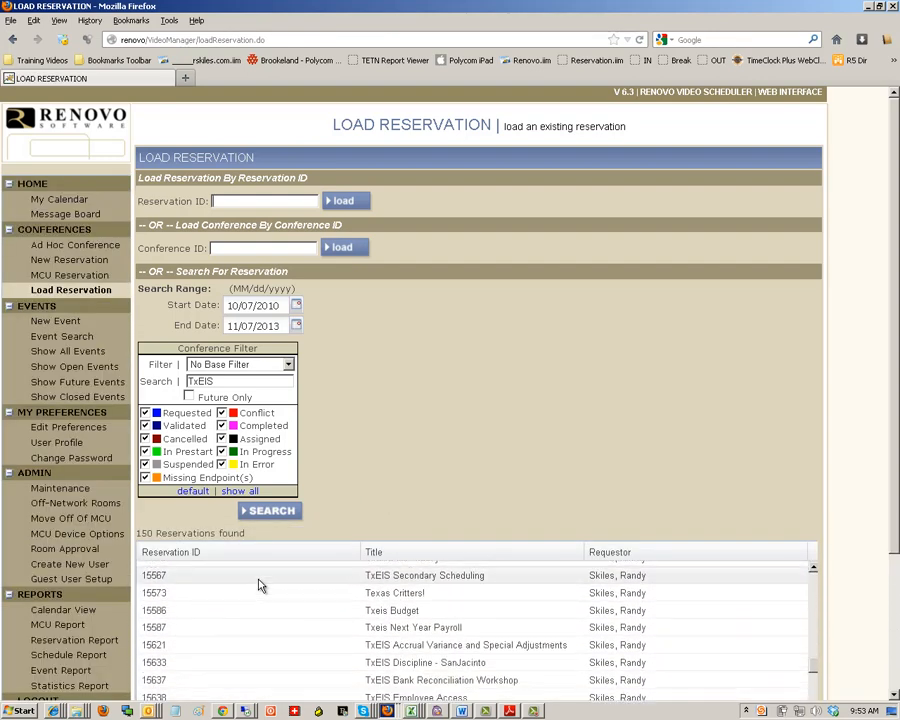
drag(893, 452, 897, 588)
scroll(458, 536, down, 3)
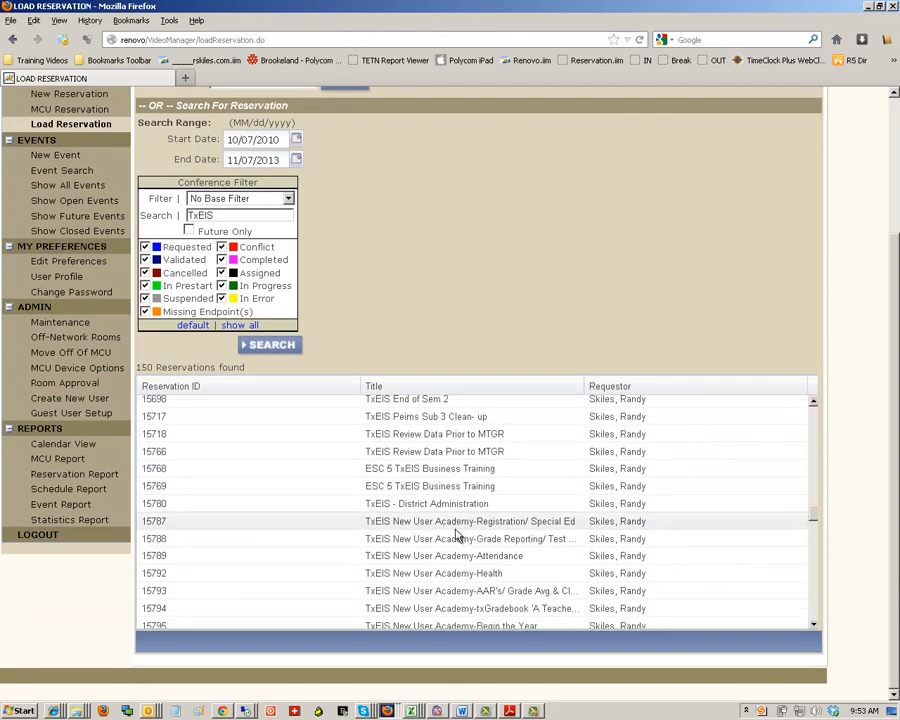
scroll(456, 536, down, 15)
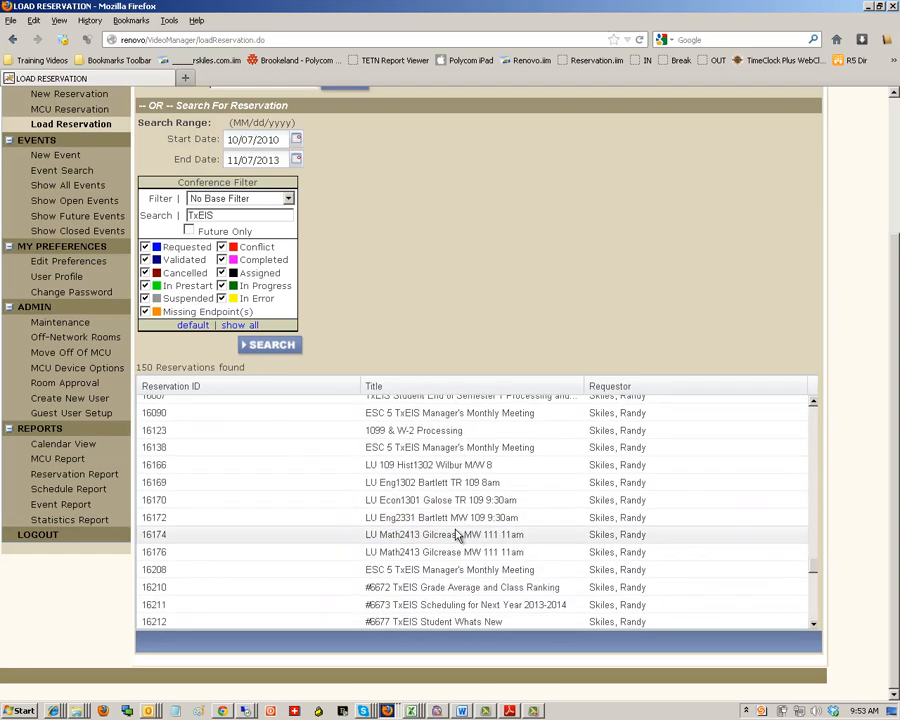
scroll(456, 536, down, 10)
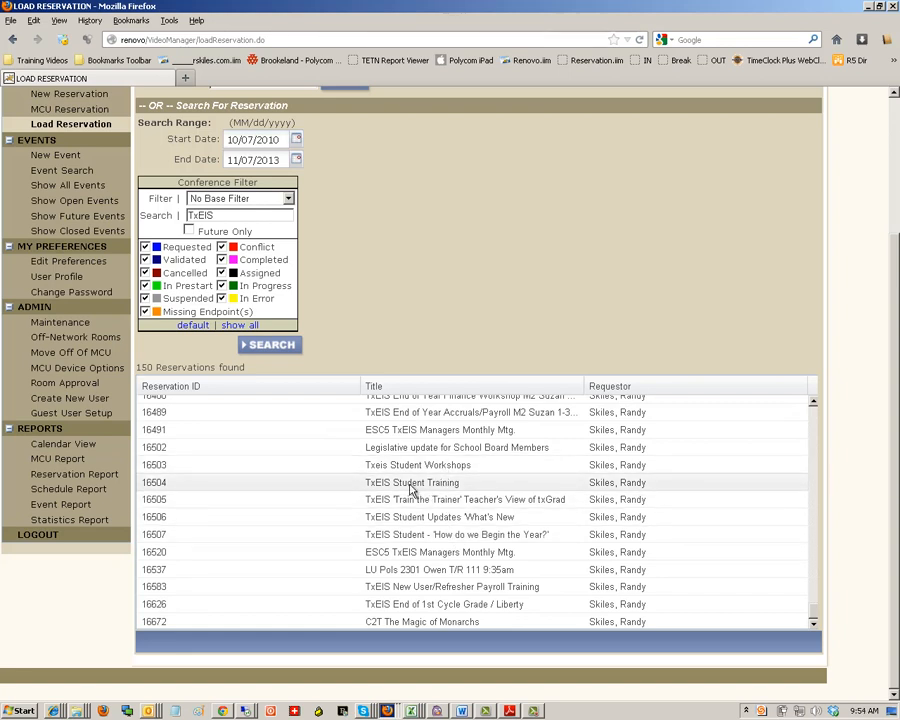
click(410, 486)
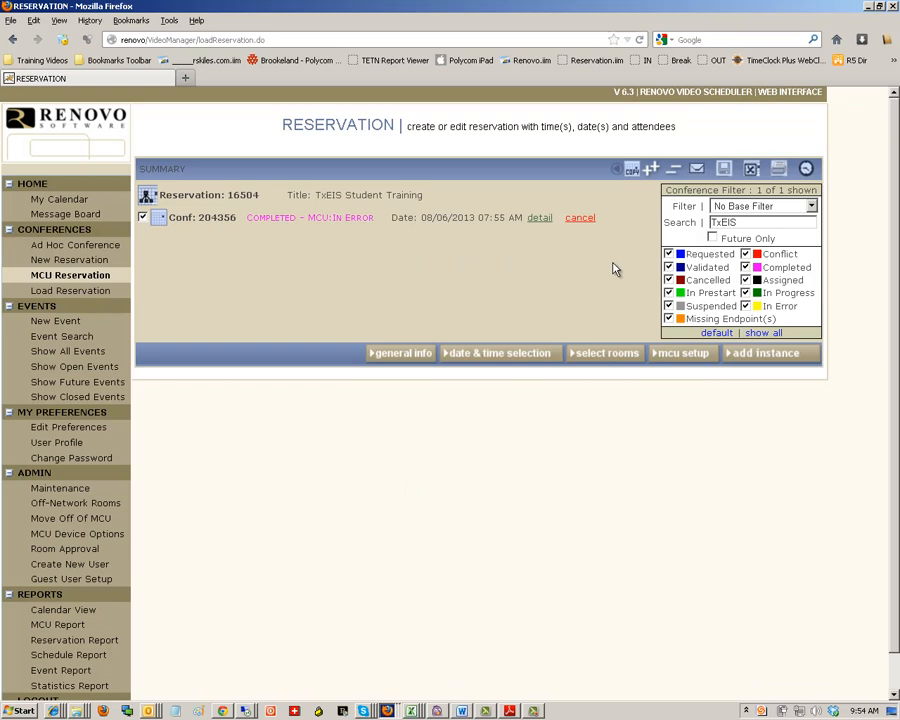
Step: Start a copy of the reservation scheduled by date range, with a start date of 10/10/2013
click(632, 170)
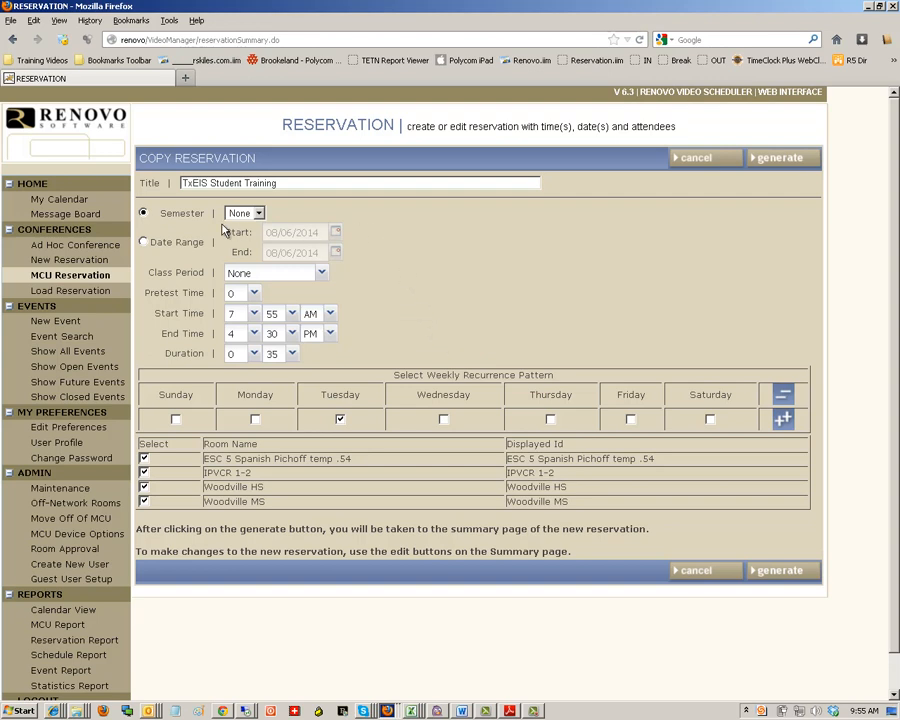
click(145, 244)
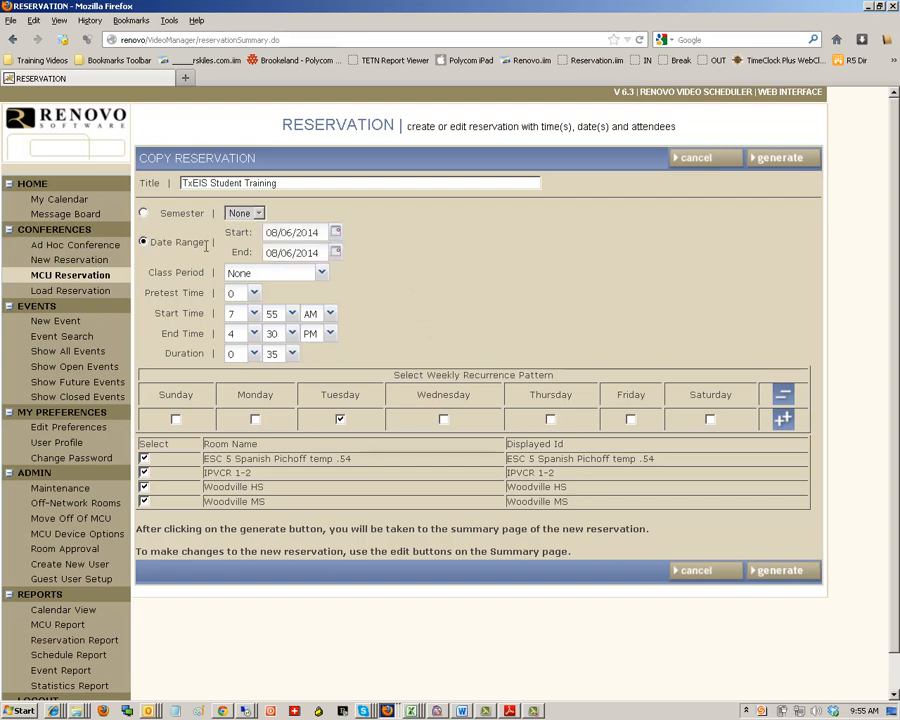
click(335, 236)
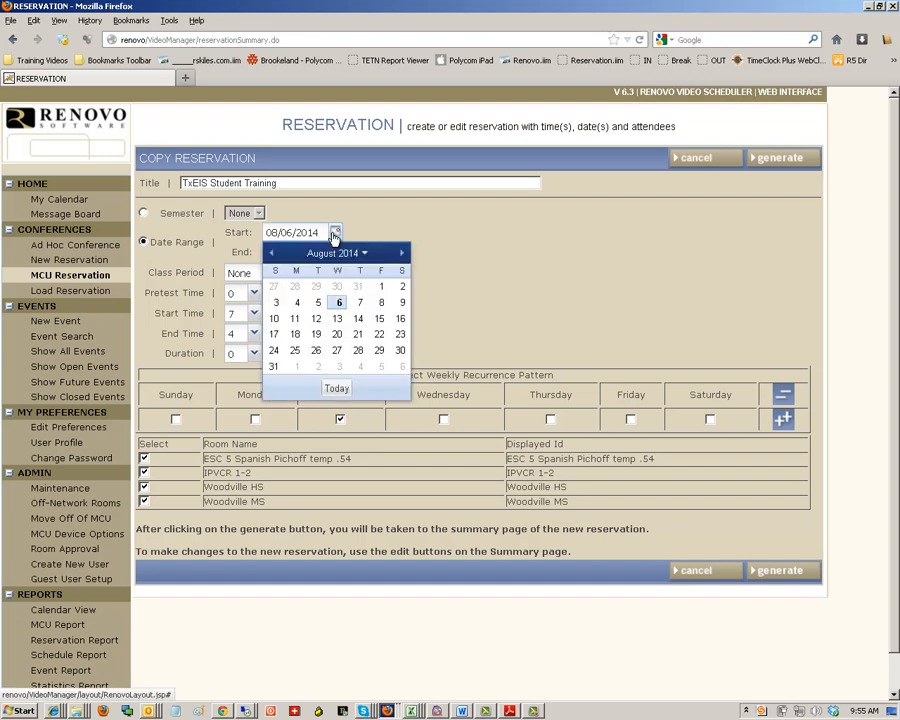
click(336, 388)
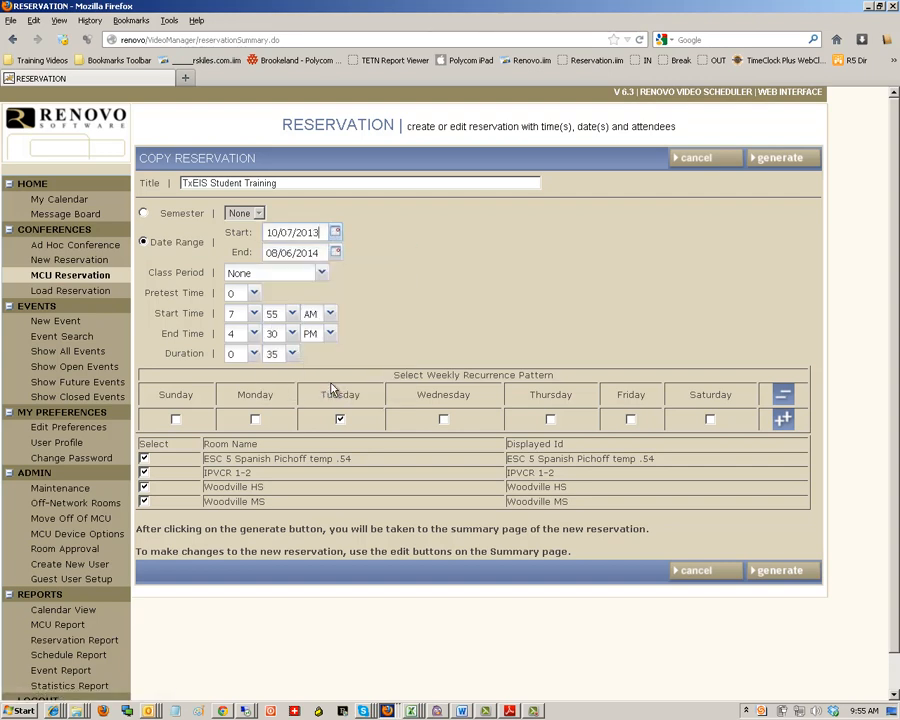
click(336, 232)
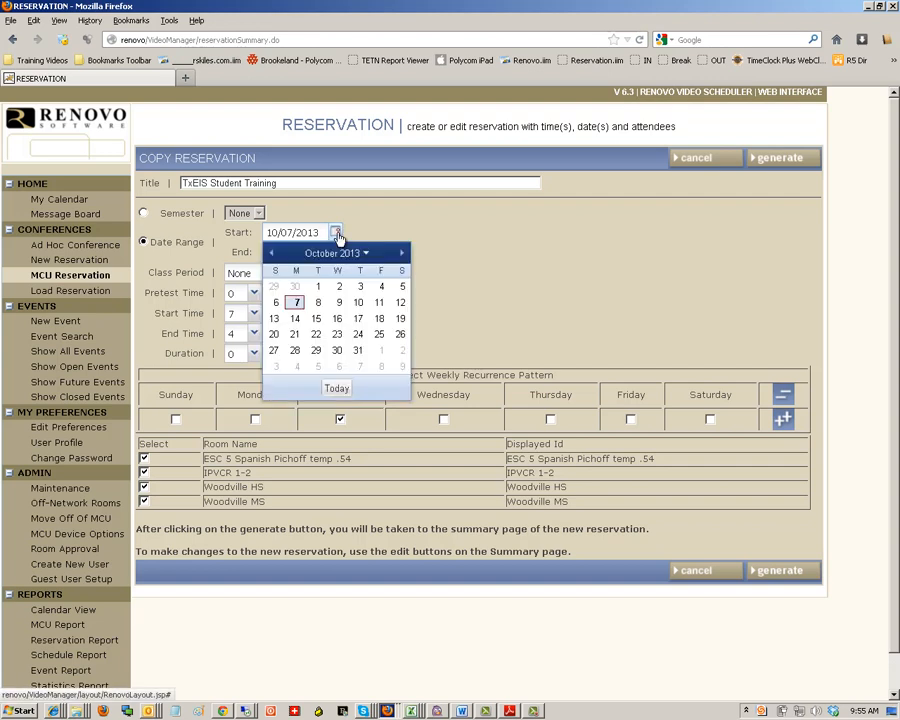
click(360, 303)
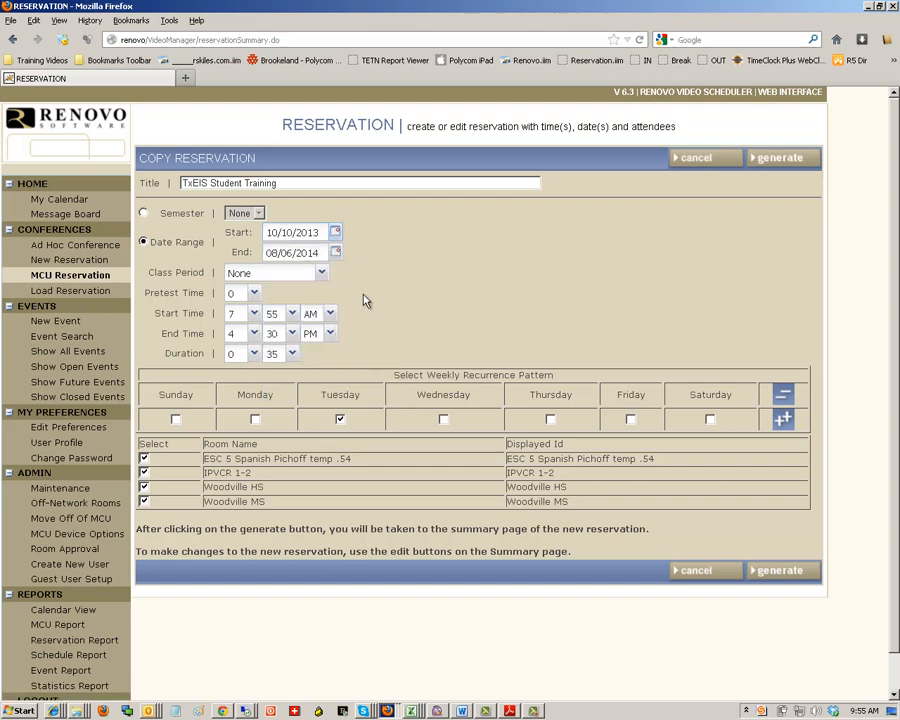
Step: Set the copied reservation's end date to 10/12/2013
click(336, 252)
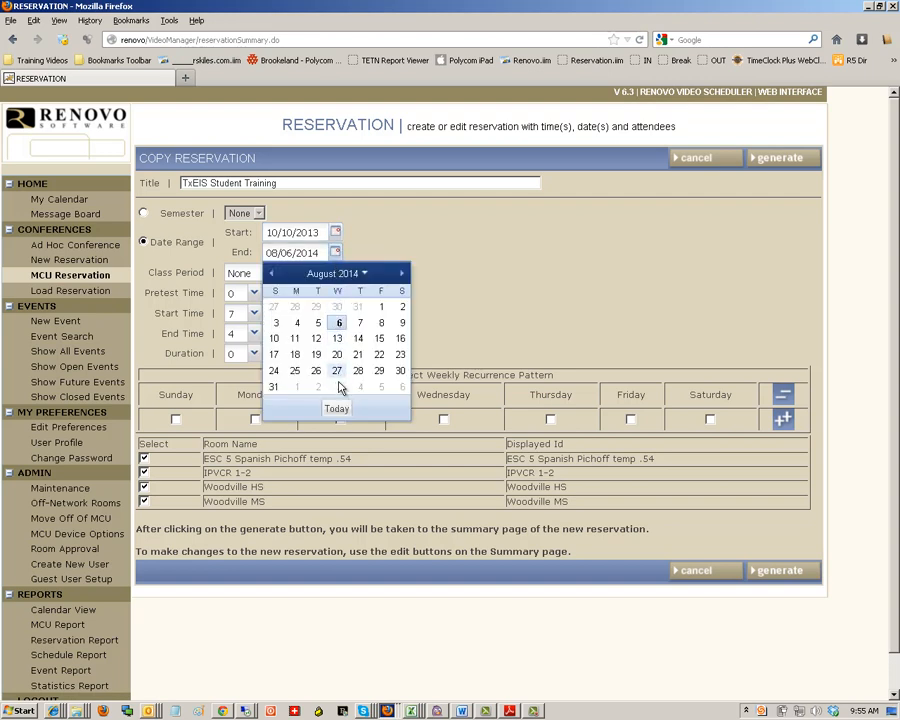
click(336, 408)
click(335, 253)
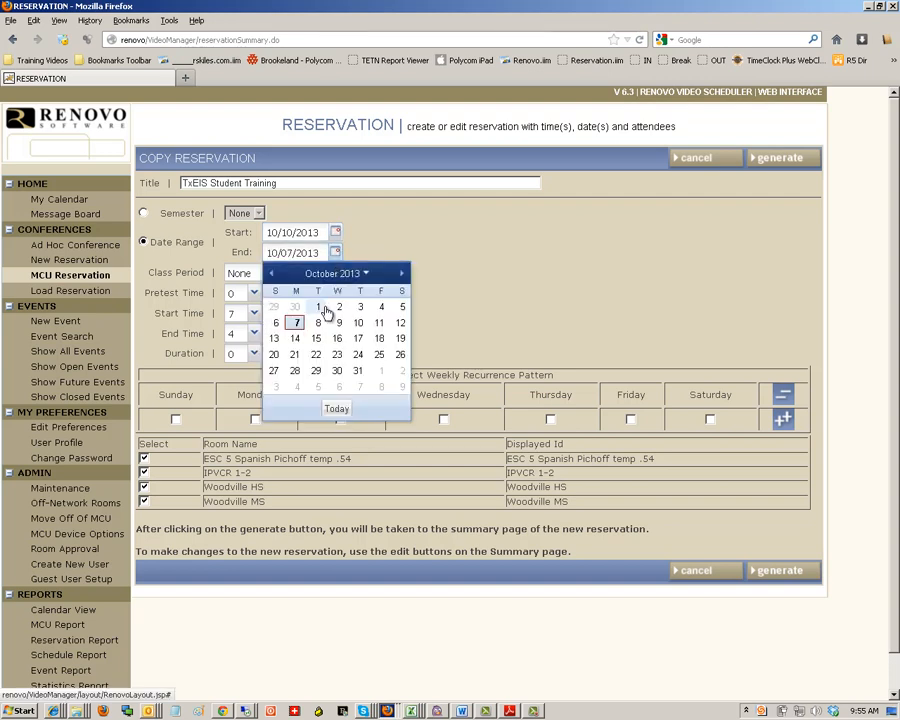
click(358, 324)
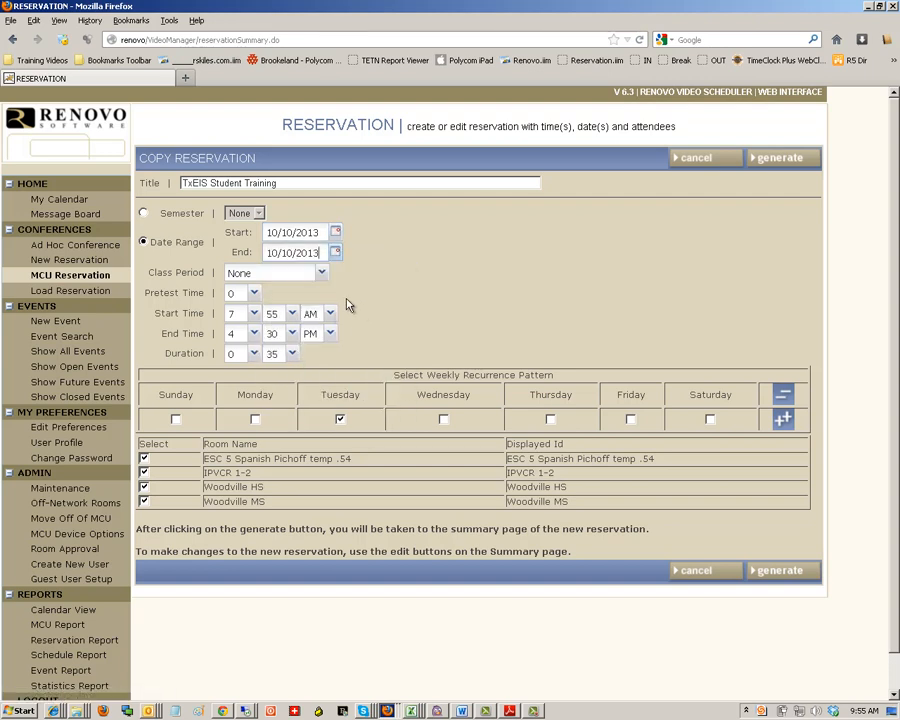
double_click(286, 252)
text(12)
Step: Add Monday and Wednesday to the weekly recurrence pattern and check the start date in its calendar
click(256, 420)
click(442, 420)
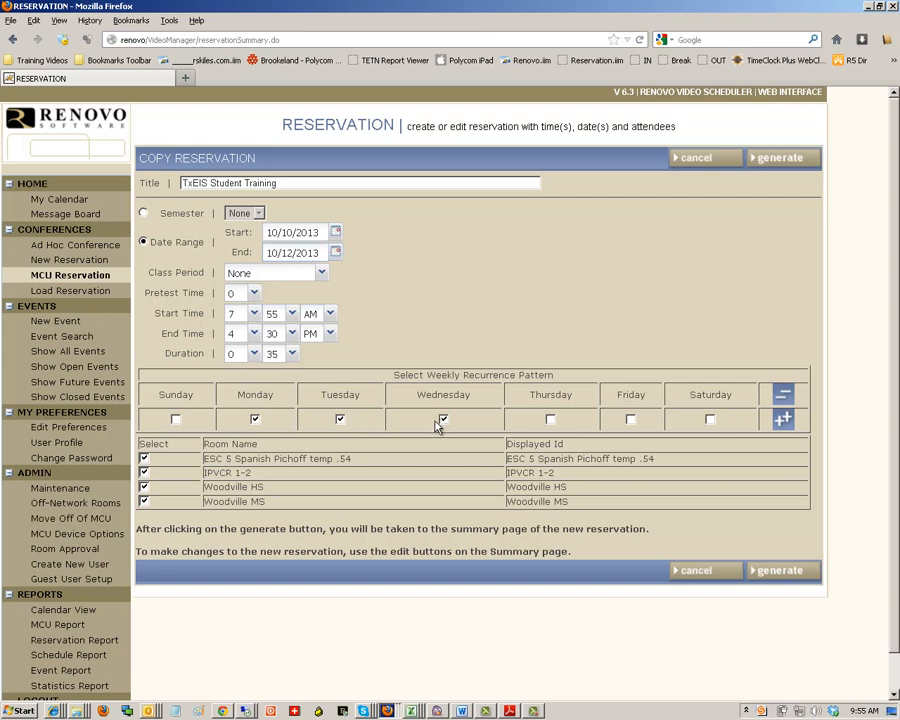
click(336, 232)
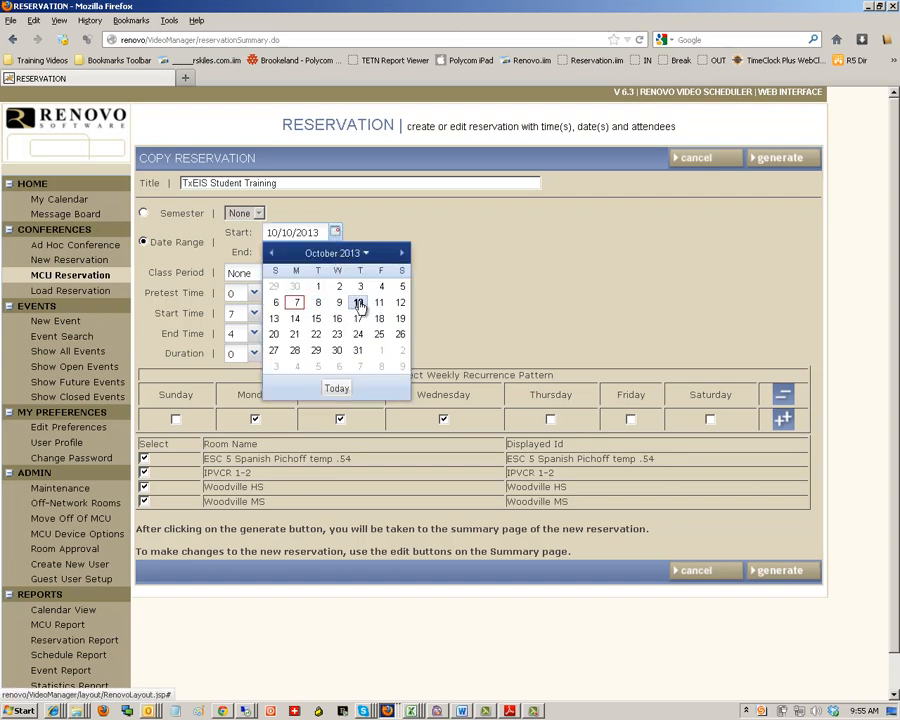
click(380, 230)
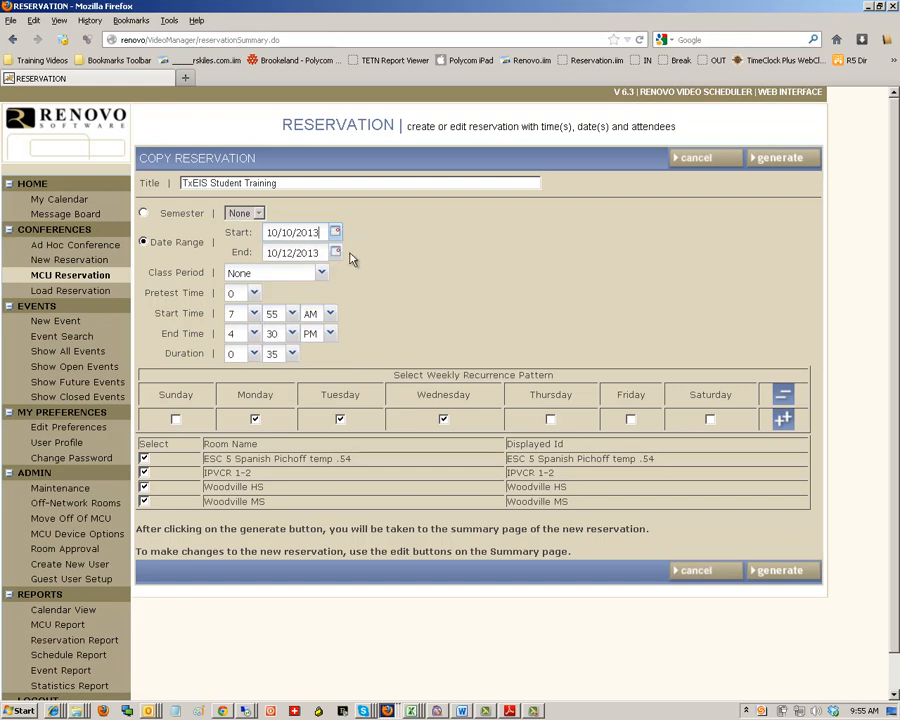
Step: Check the start and end dates in their calendars and change the weekly recurrence pattern to Thursday, Friday and Saturday only
click(336, 254)
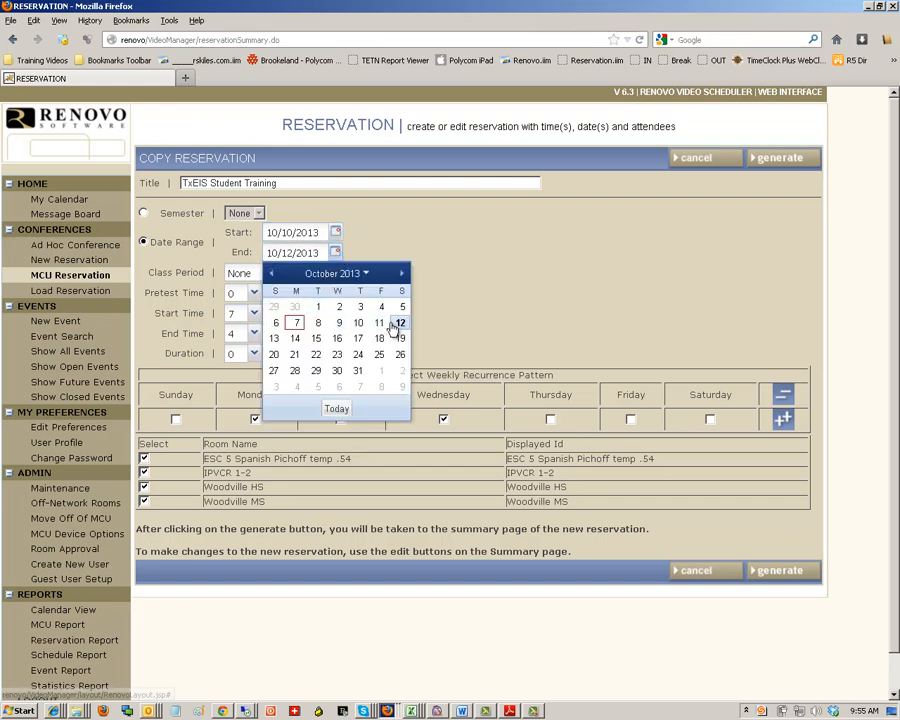
click(350, 246)
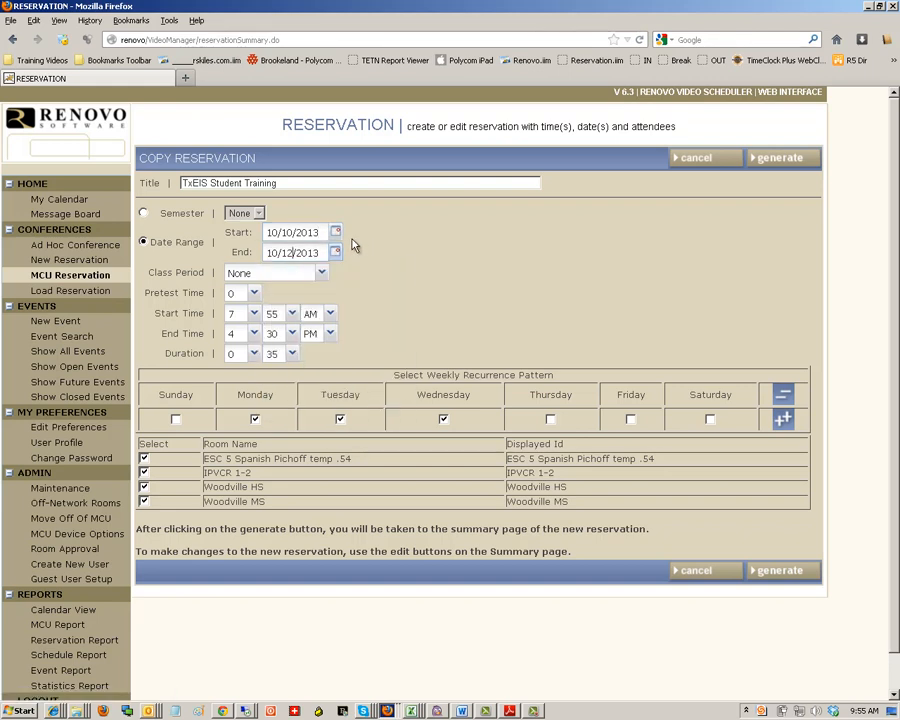
click(337, 233)
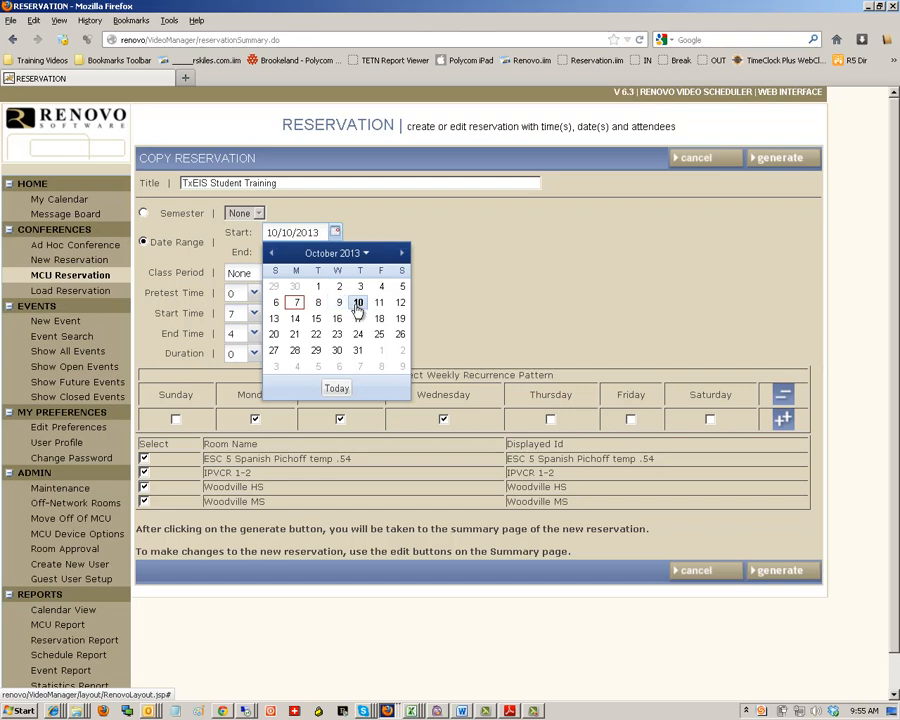
click(362, 275)
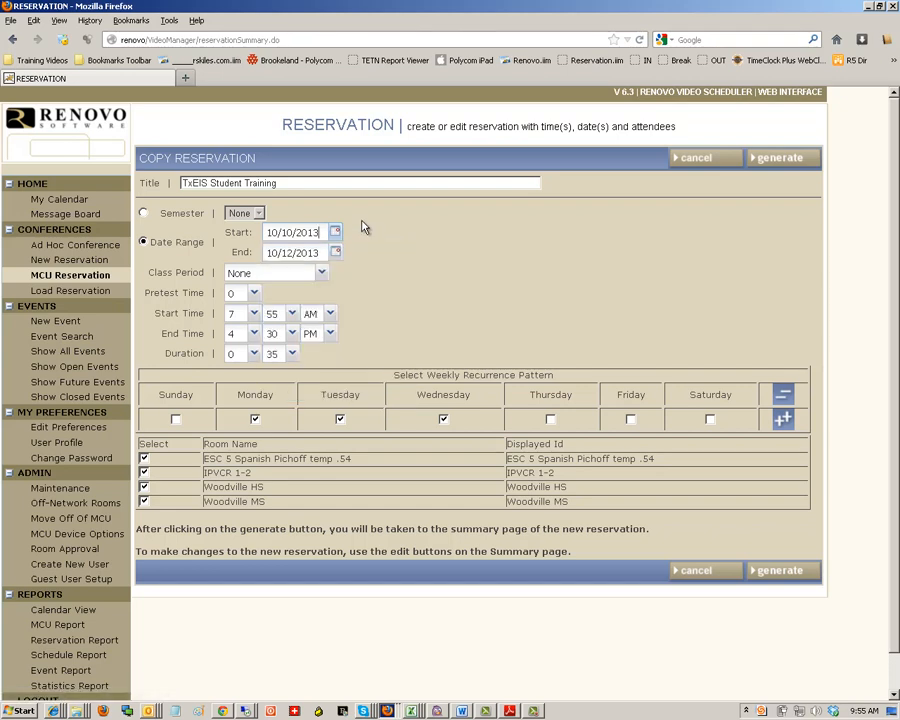
click(254, 418)
click(340, 419)
click(443, 419)
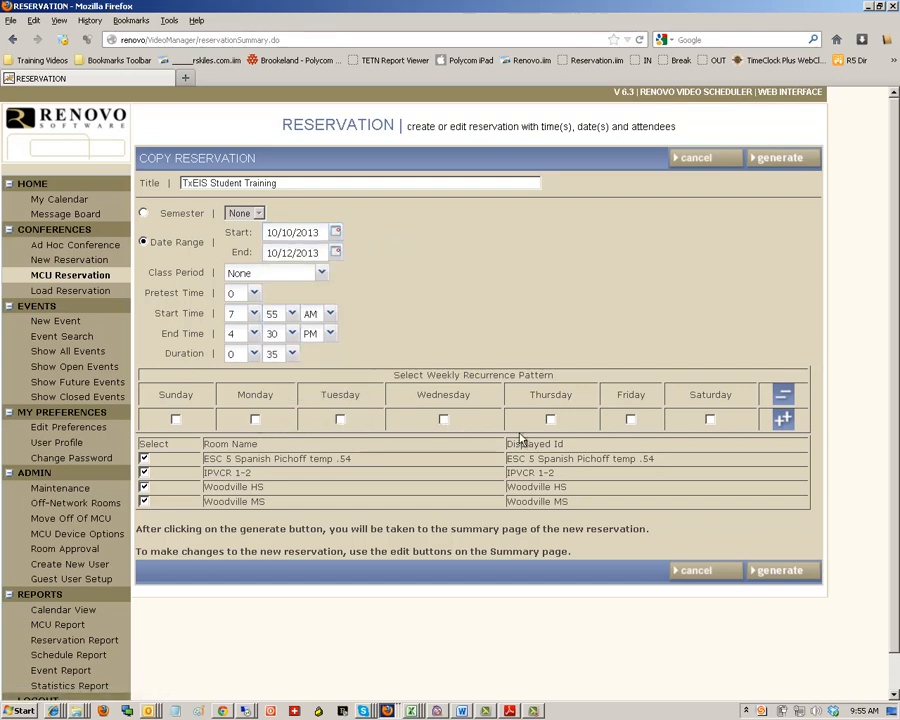
click(550, 420)
click(630, 419)
click(709, 419)
Step: Exclude the ESC 5 Spanish Pichoff temp .54 and IPVCR 1-2 rooms and generate the reservation copy
click(145, 459)
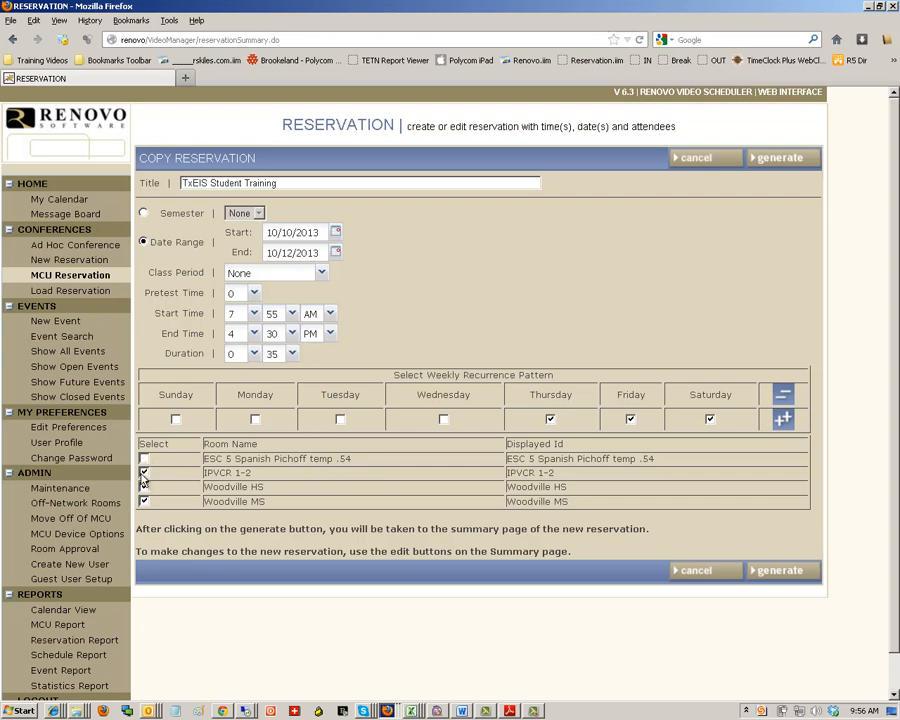
click(143, 474)
double_click(271, 315)
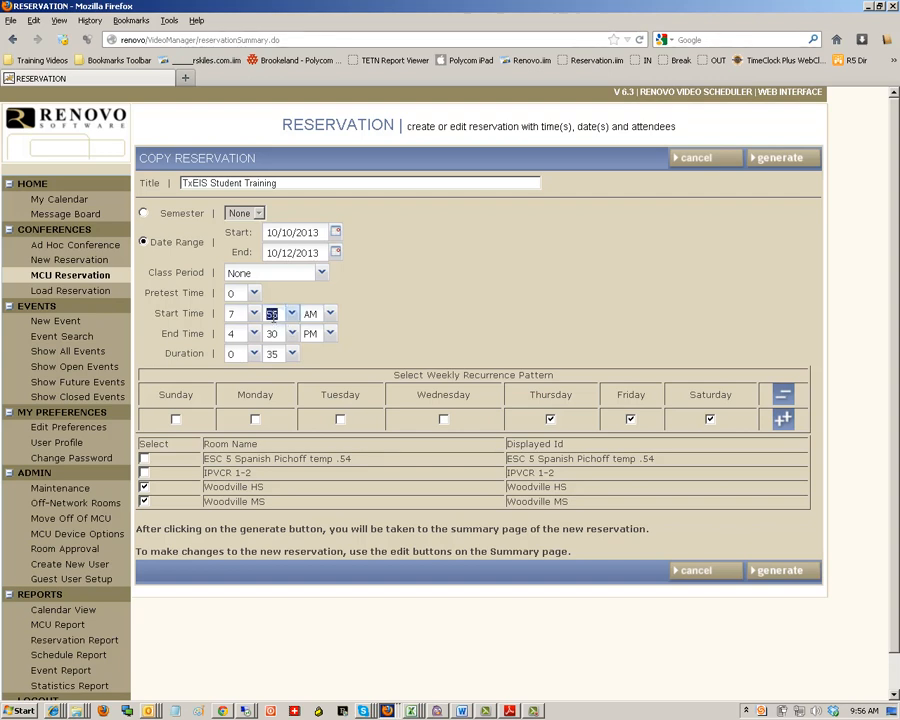
double_click(272, 333)
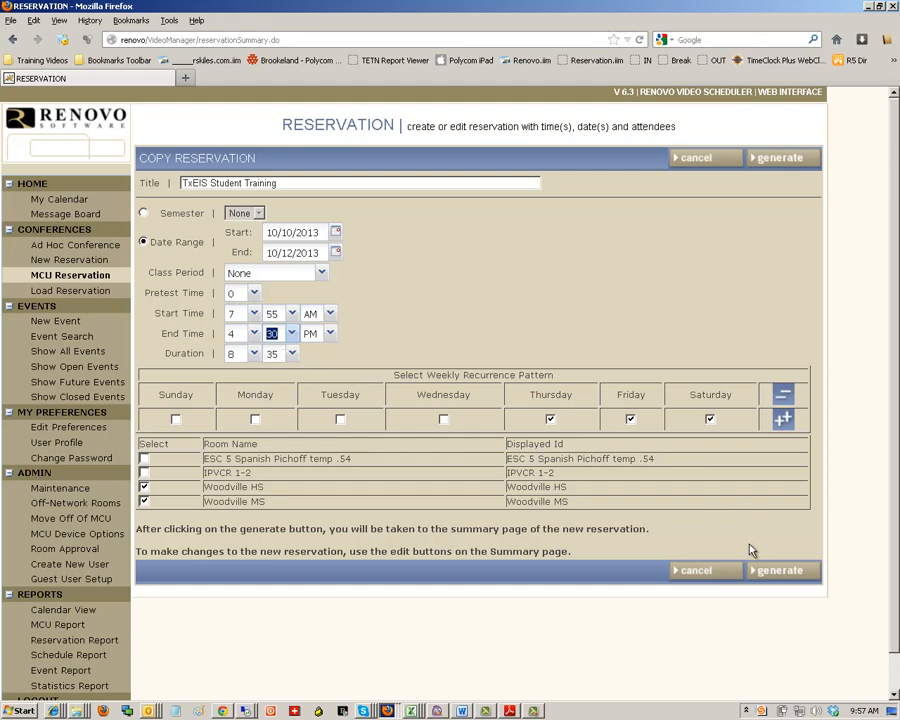
click(756, 570)
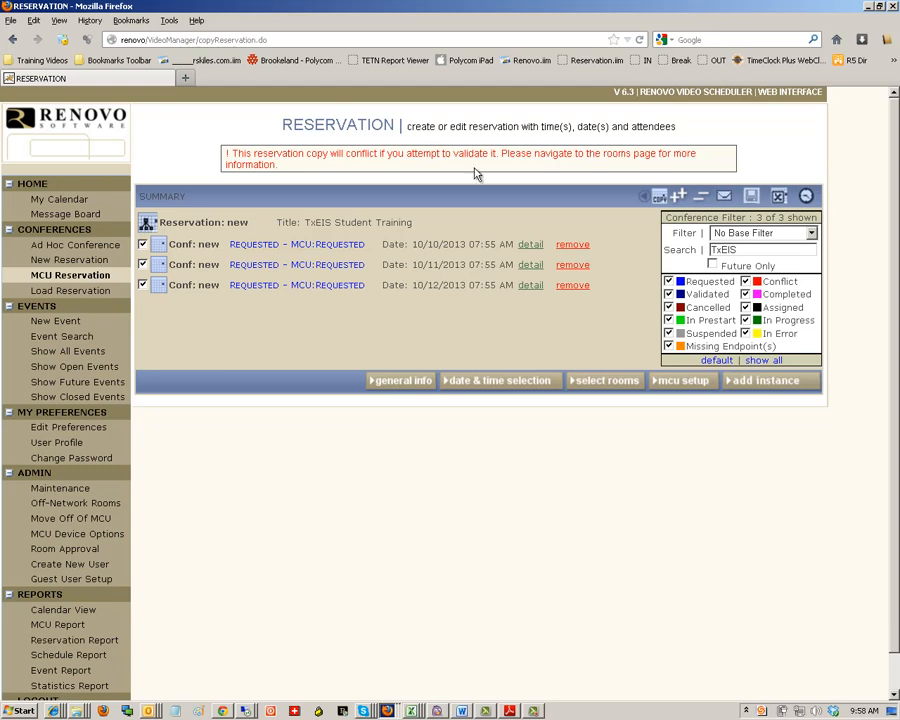
Step: Filter the copied reservation's available rooms by "ipv" and add IPVCR 1-2 to its selected rooms
click(589, 378)
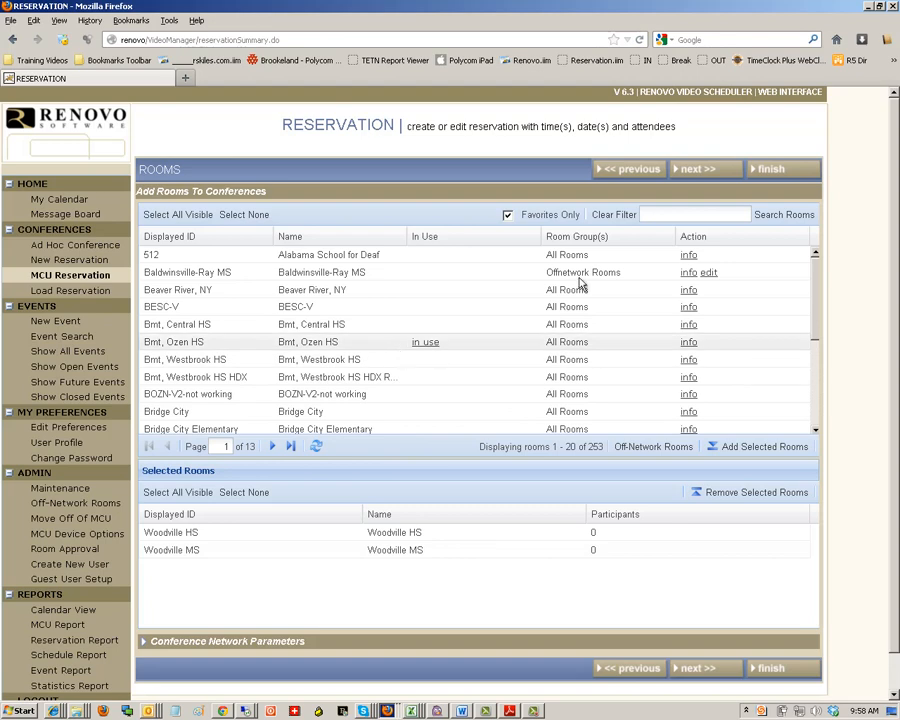
click(652, 216)
text(ipv)
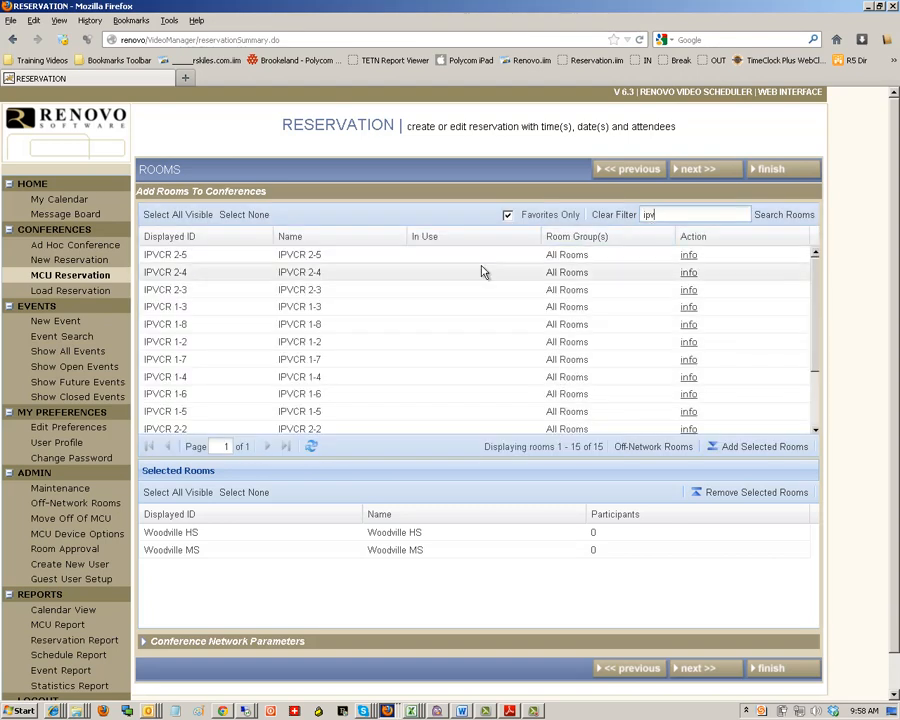
click(357, 348)
double_click(357, 348)
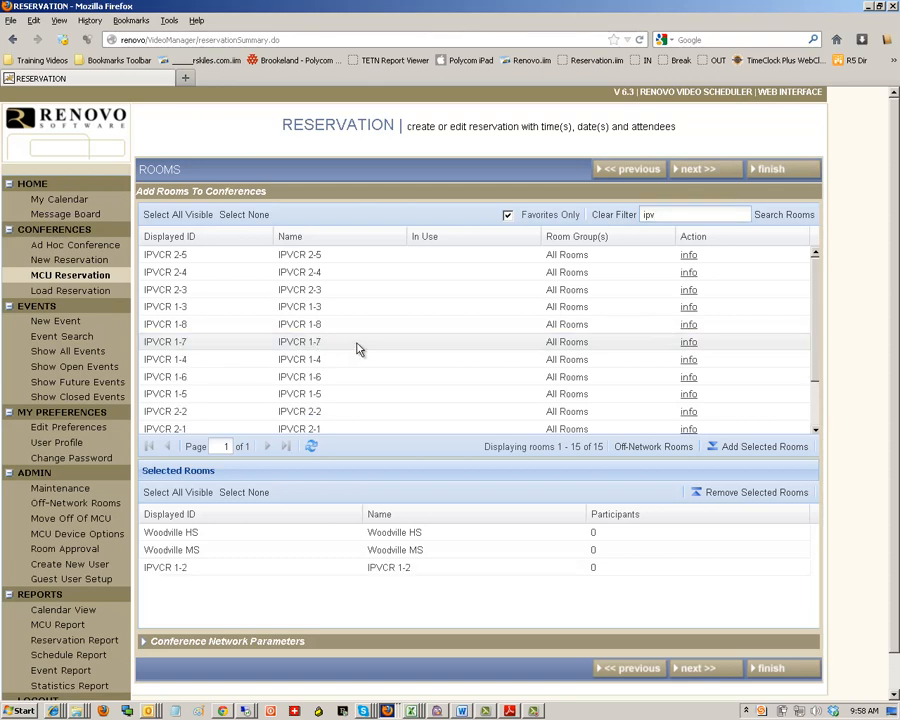
Step: Set the bitrate of all participating rooms to 768.0 kbit/s in the MCU setup and finish the setup
click(691, 172)
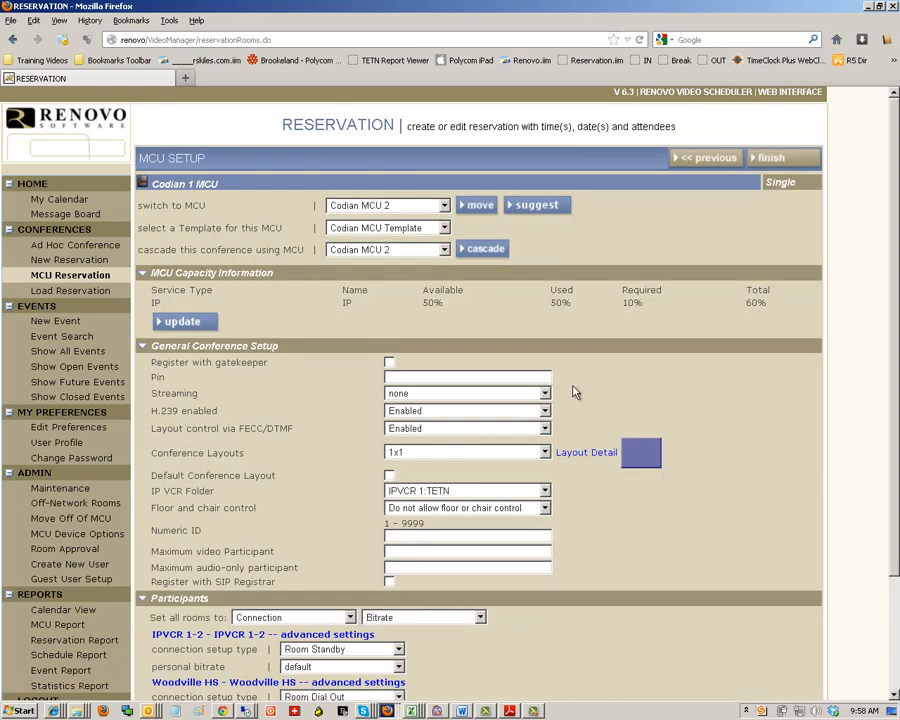
scroll(572, 390, down, 1)
scroll(584, 397, down, 3)
scroll(583, 396, up, 3)
drag(155, 184, 218, 184)
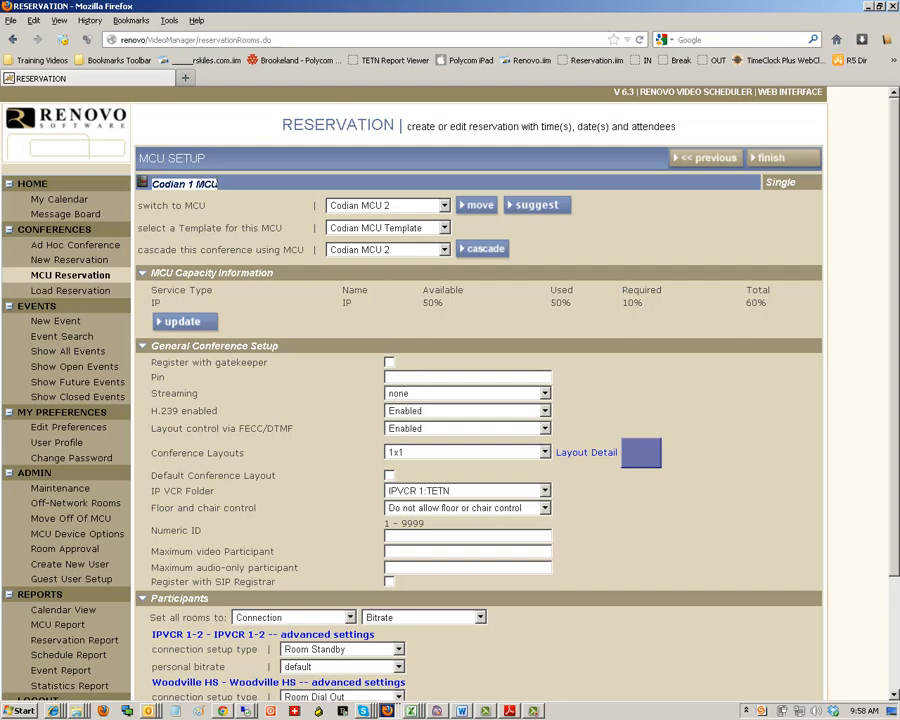
scroll(347, 322, down, 3)
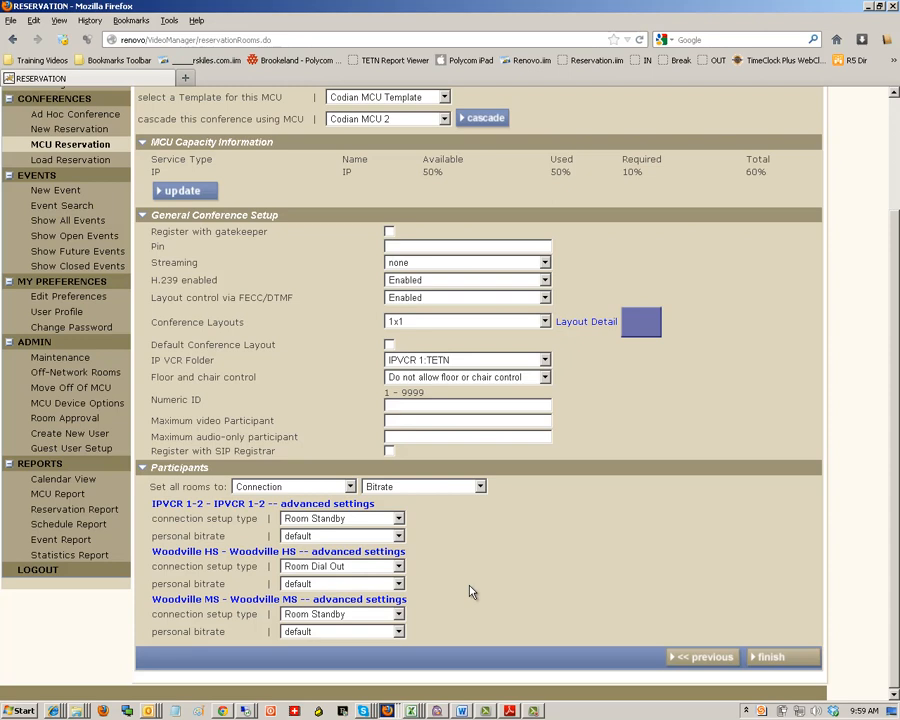
click(479, 488)
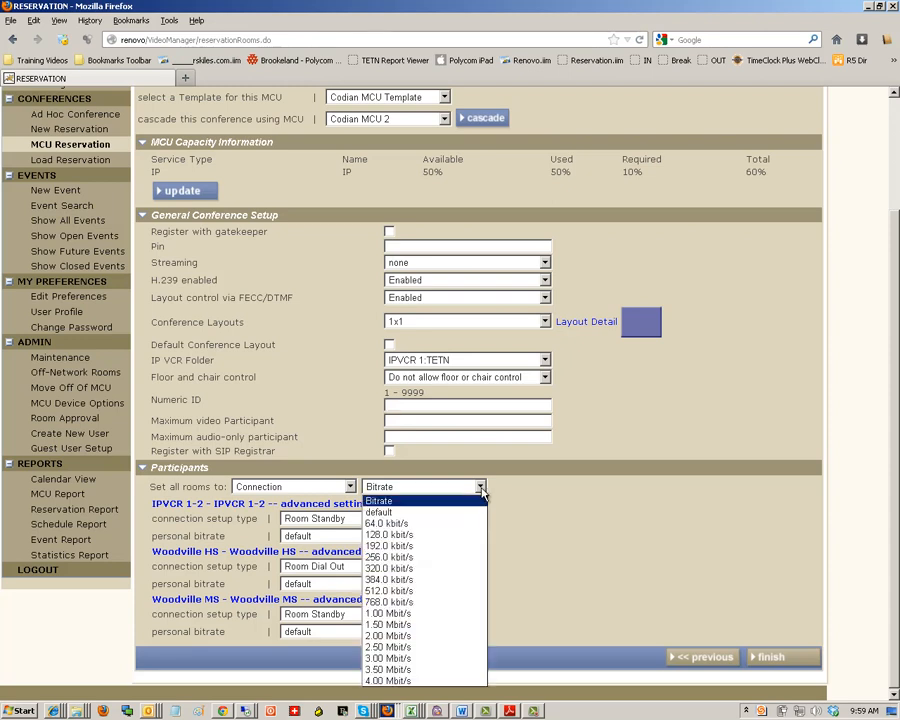
click(455, 604)
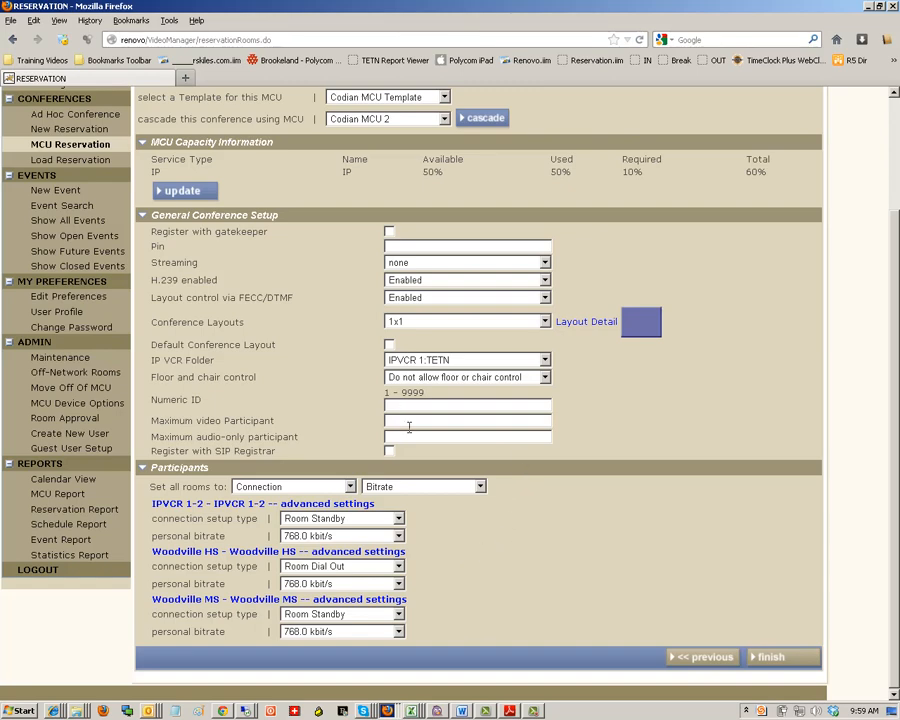
scroll(653, 553, up, 1)
scroll(651, 552, up, 2)
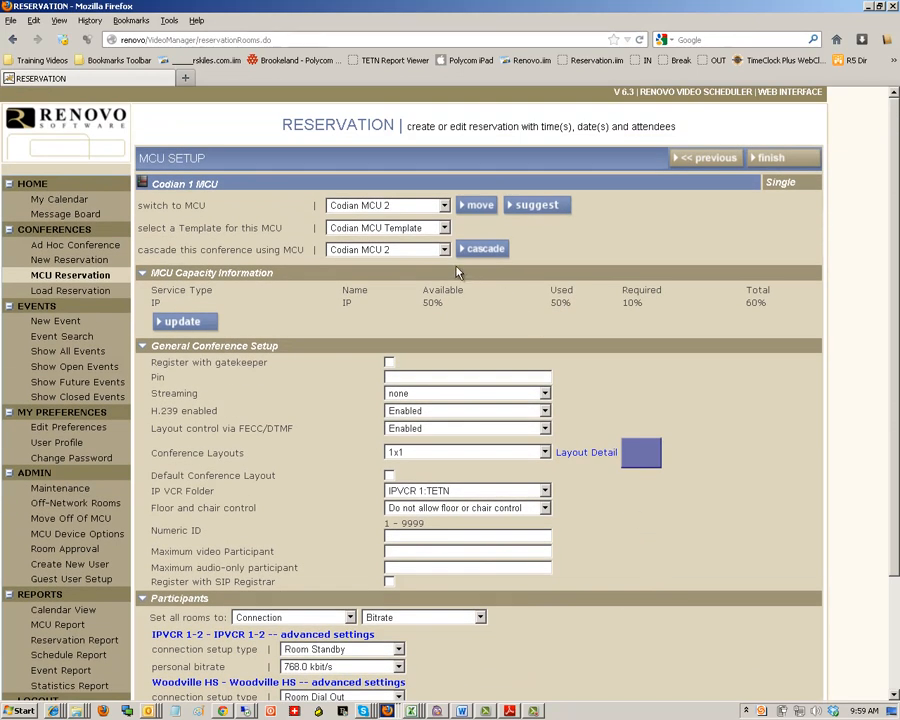
scroll(613, 363, down, 2)
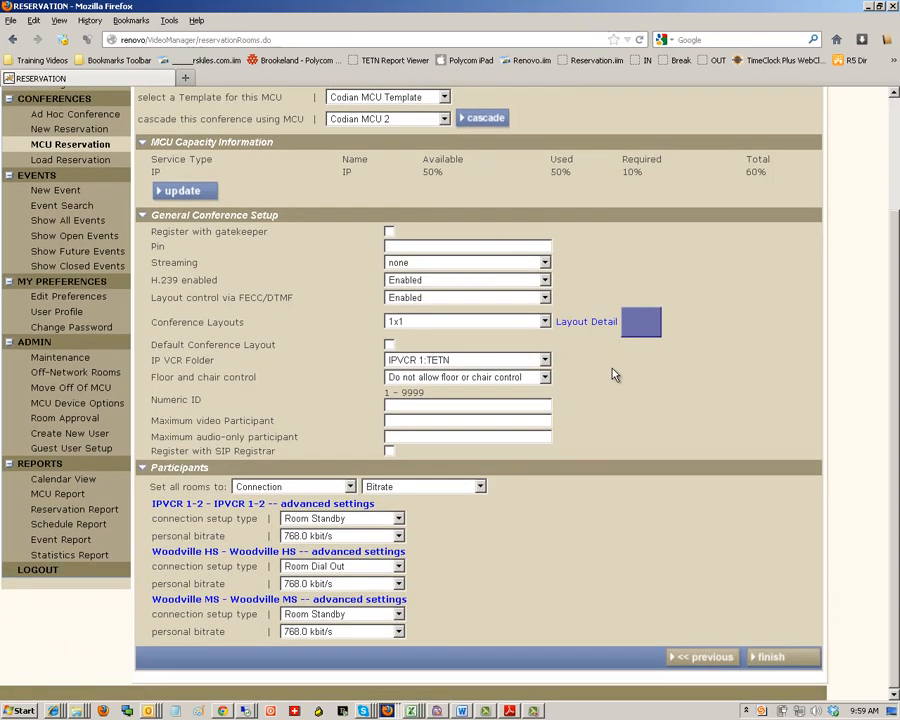
scroll(615, 374, up, 2)
click(772, 157)
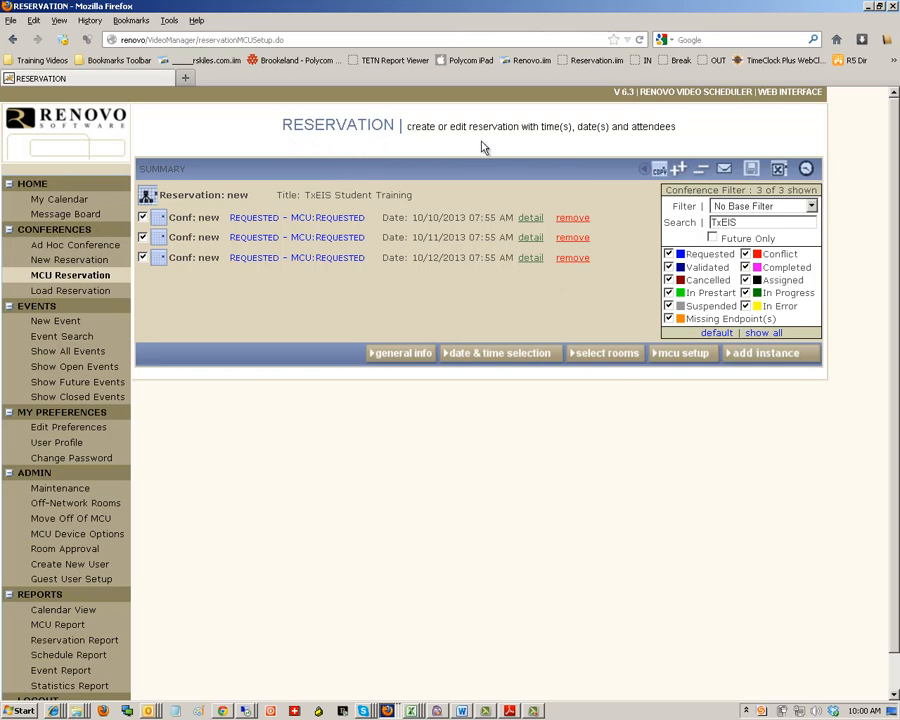
Step: Validate the copied TxEIS Student Training reservation and discard all its notification emails
click(752, 172)
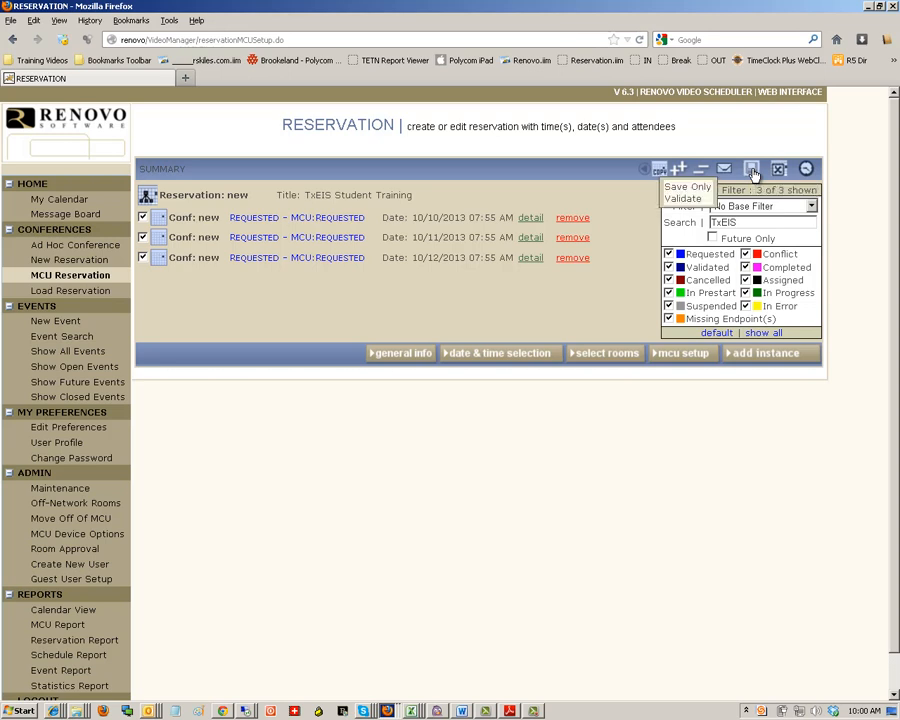
click(684, 198)
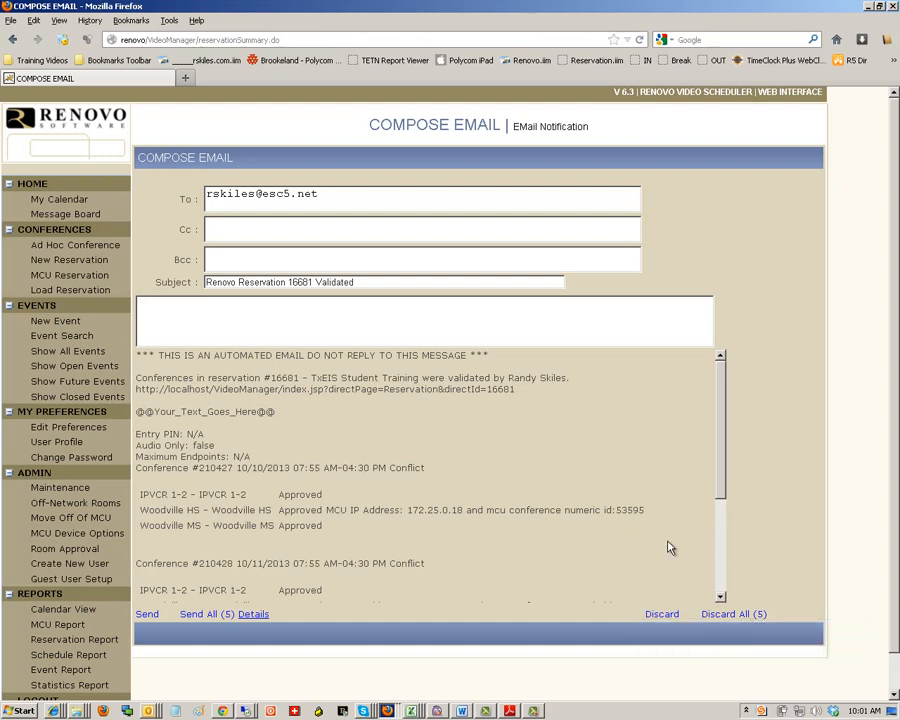
click(726, 619)
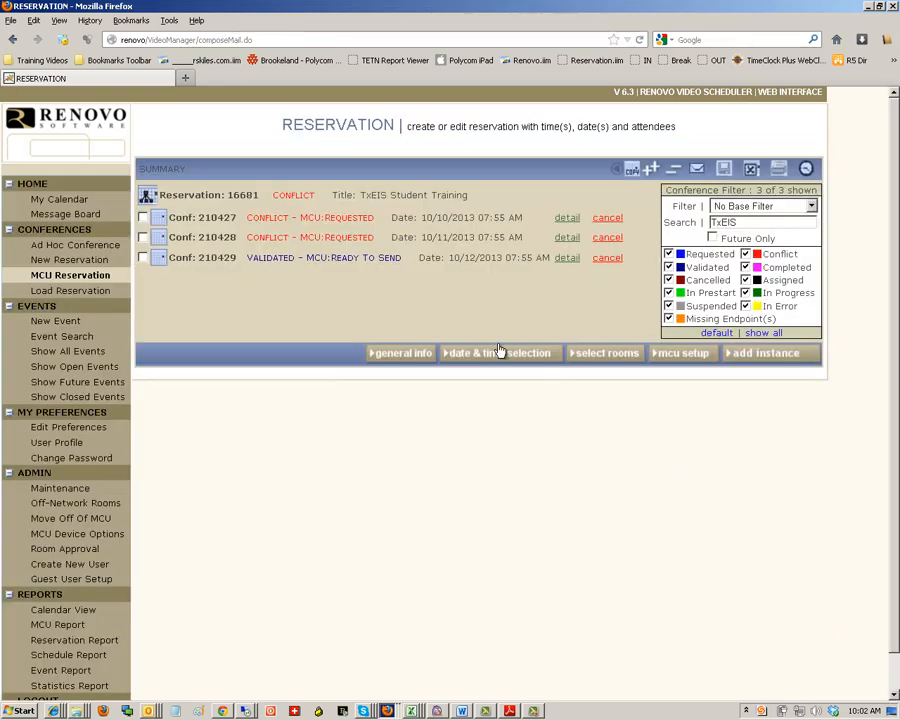
Step: Examine the conflict details of the 10/11/2013 conference and its Woodville HS room, including the conflicting conference ID
click(563, 240)
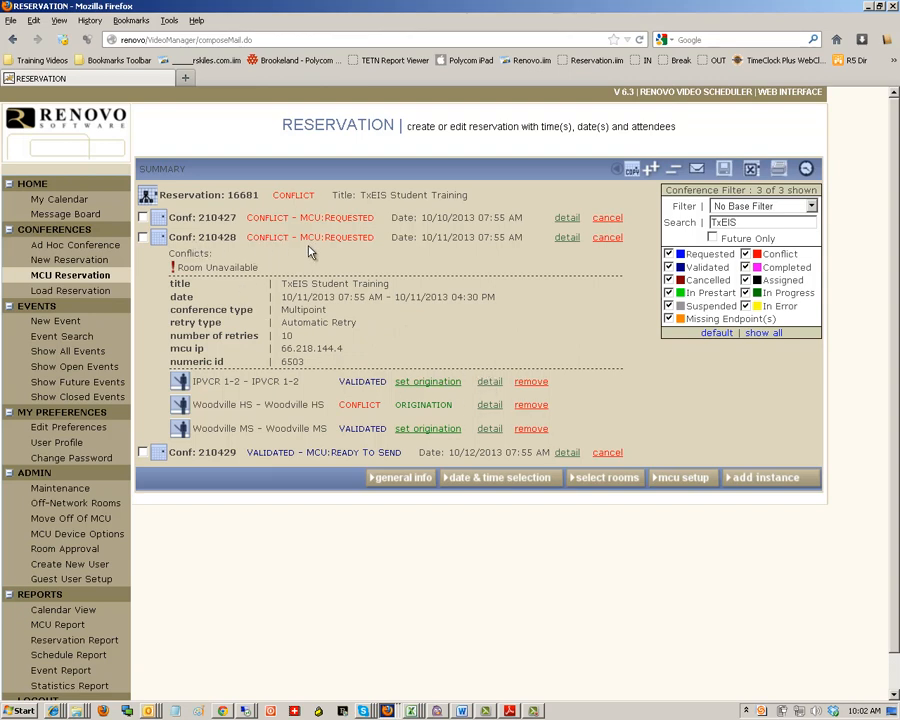
click(491, 405)
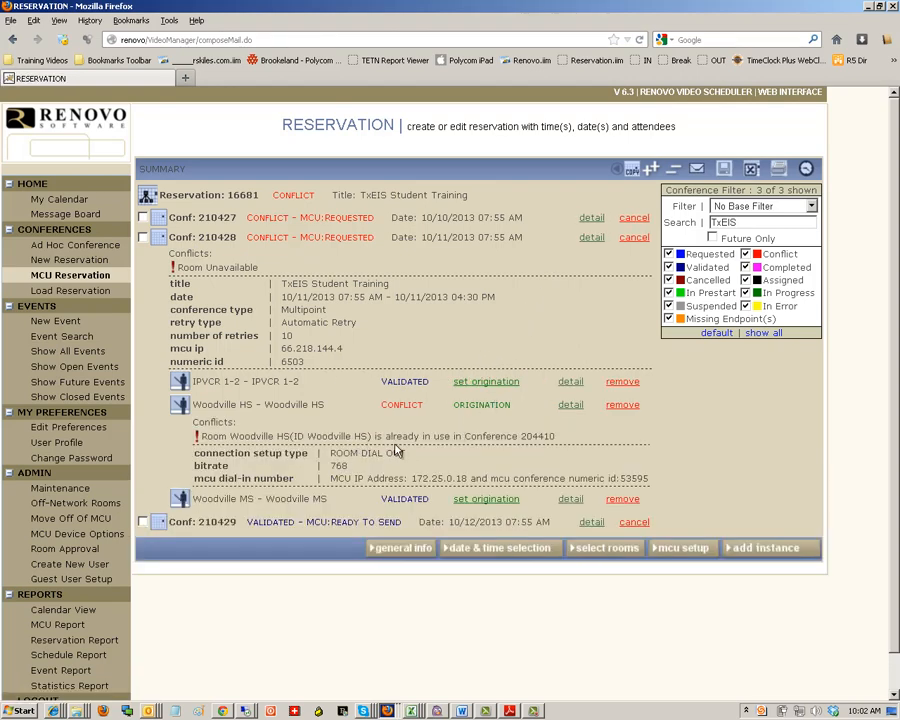
drag(556, 437, 520, 440)
Step: Cancel the 10/10, 10/11 and 10/12/2013 conferences of the reservation and discard the cancellation emails
click(143, 218)
click(143, 237)
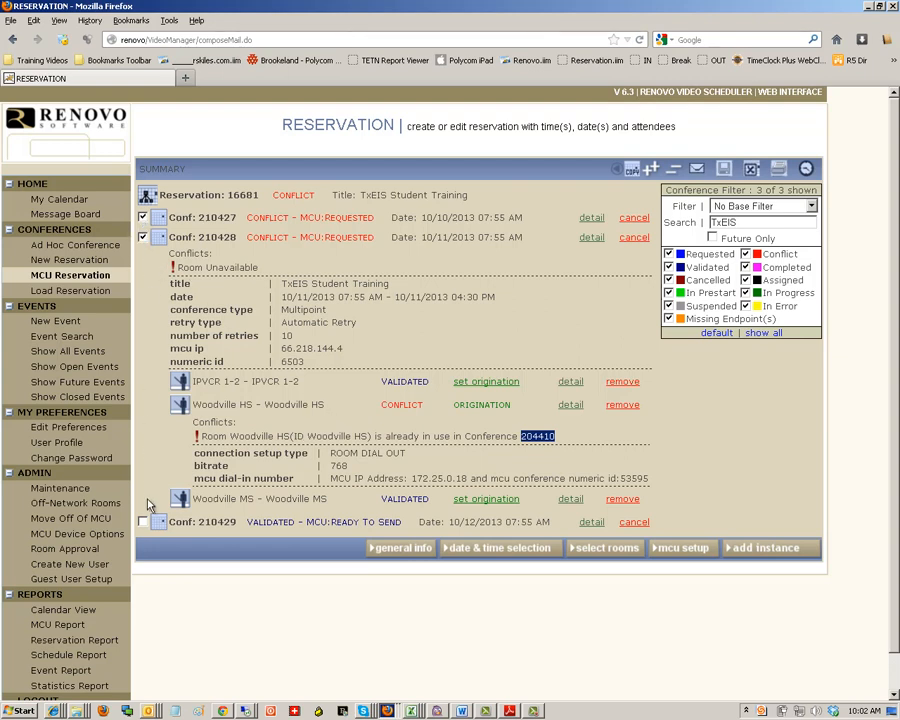
click(143, 522)
click(752, 172)
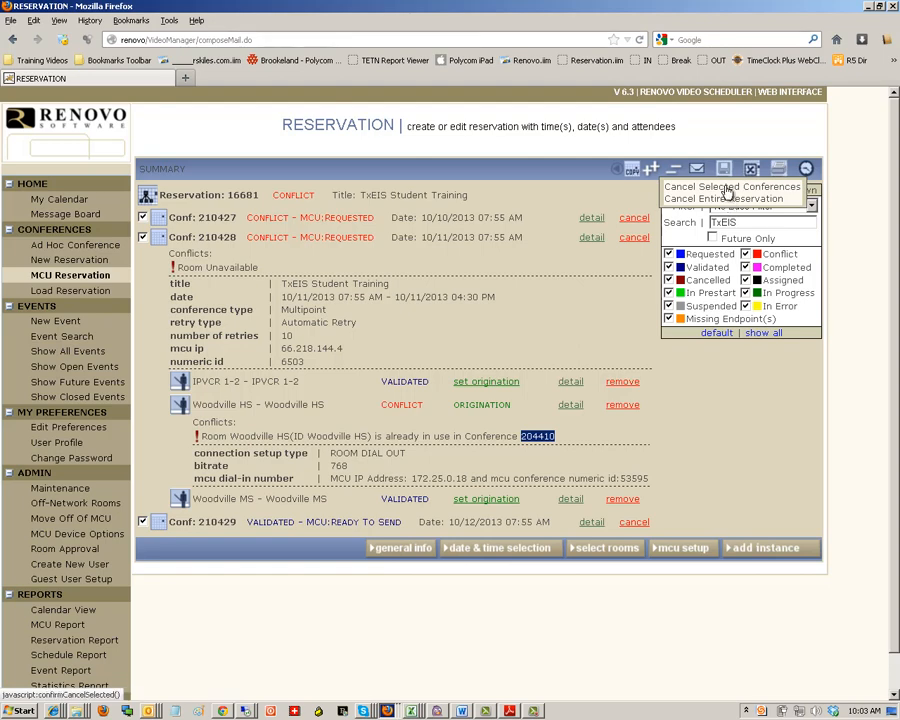
click(727, 188)
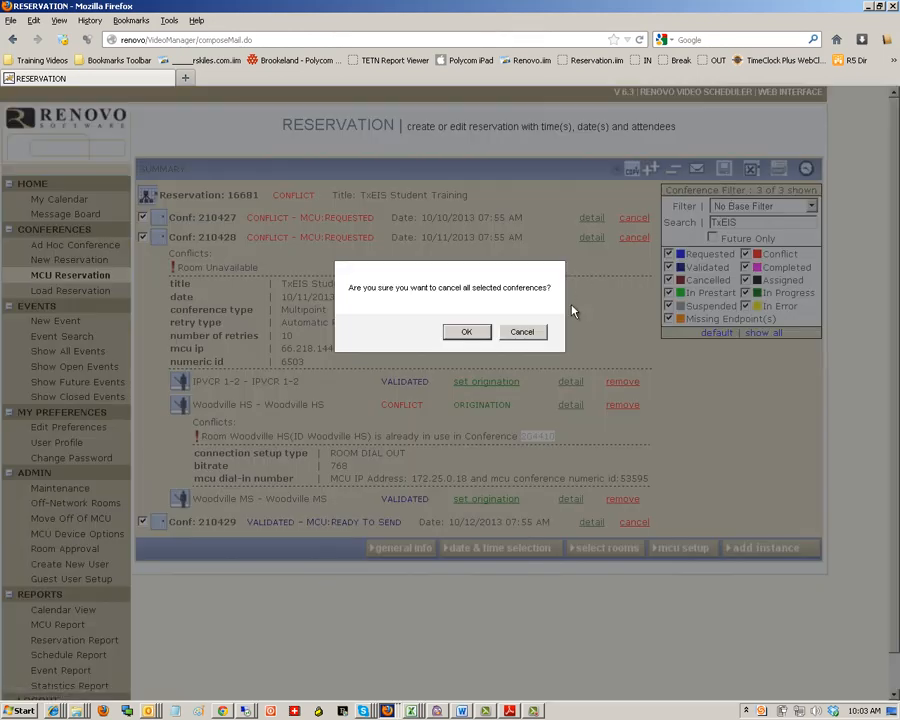
click(465, 332)
click(466, 332)
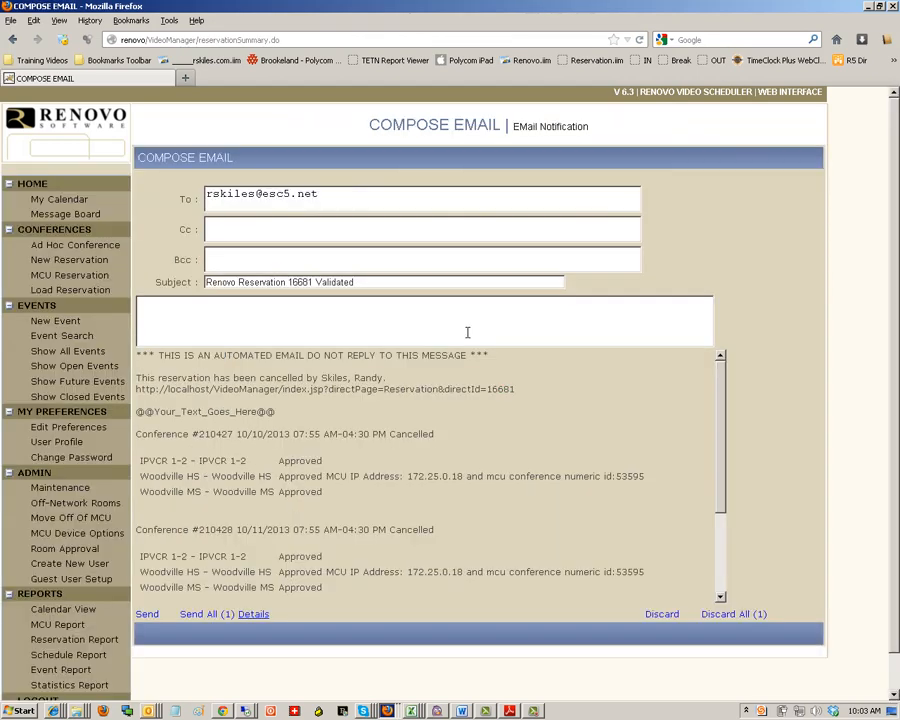
click(726, 618)
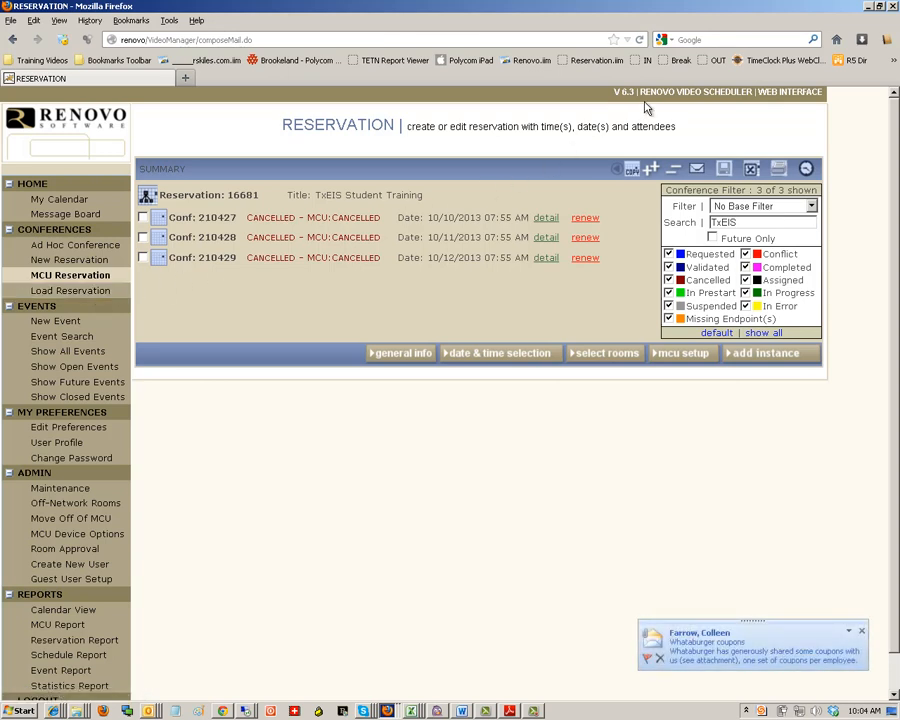
Step: Search existing reservations from 01/01/2010 to 10/17/2015 for "TxEIS"
click(597, 60)
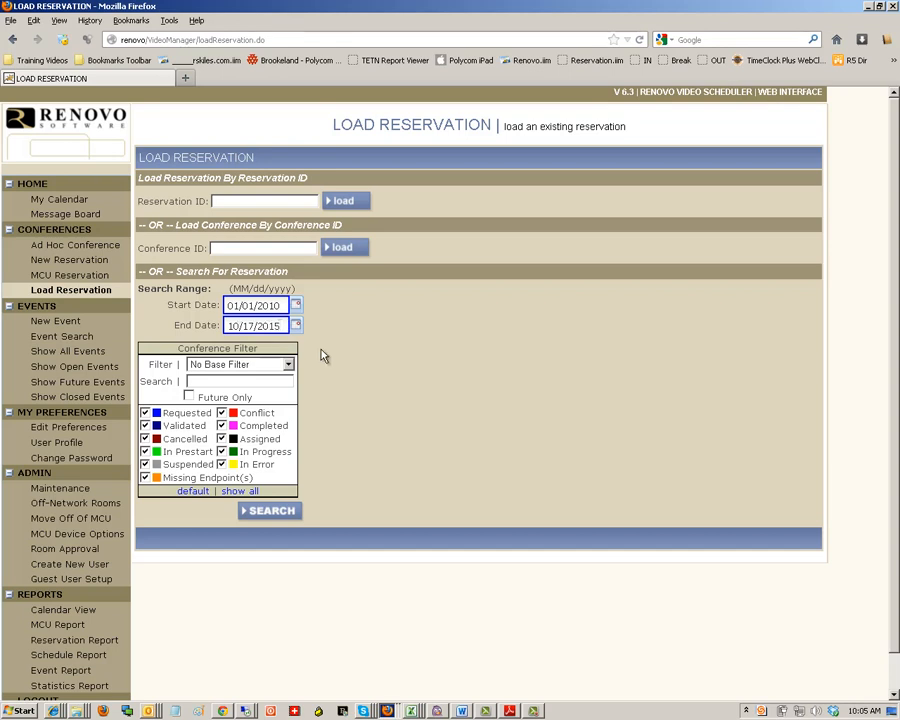
click(269, 382)
text(t)
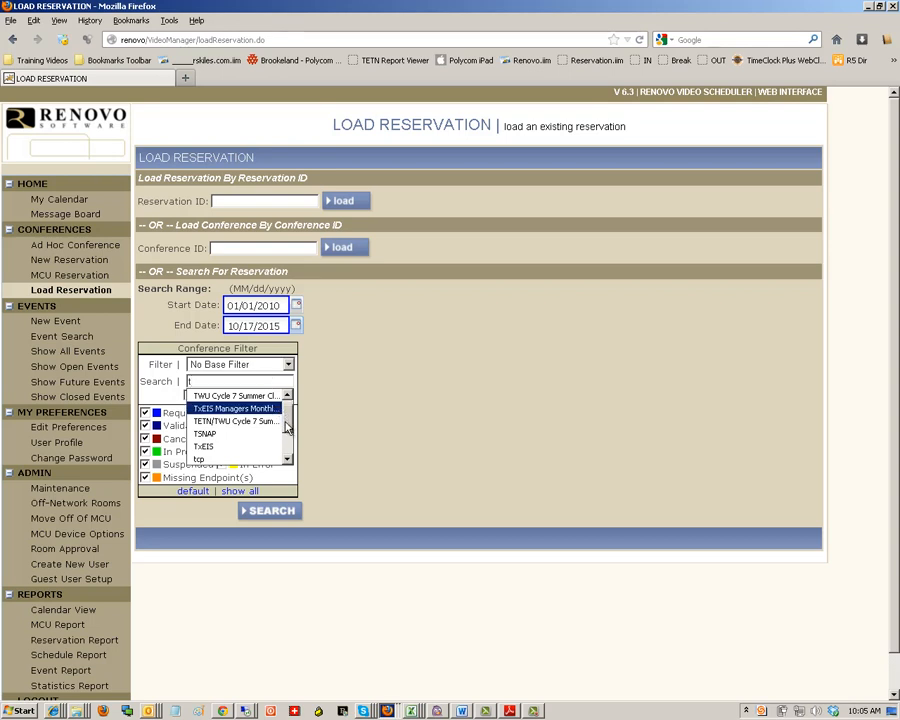
scroll(286, 430, down, 1)
click(204, 421)
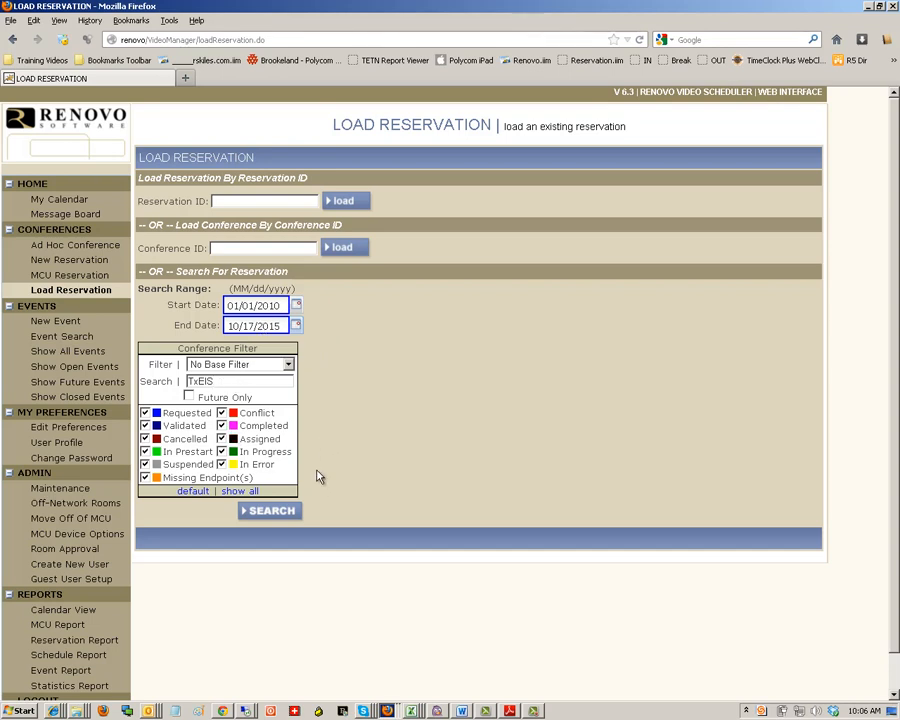
click(277, 514)
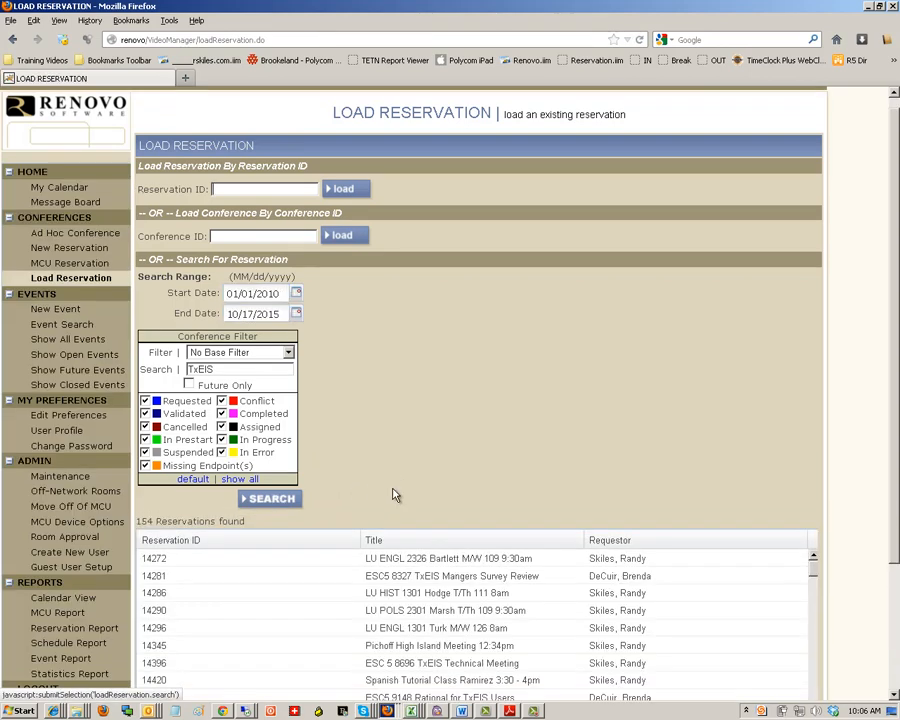
Step: Load reservation 16504, TxEIS Student Training, from the search results and start copying it by date range
scroll(338, 528, down, 5)
scroll(336, 528, down, 12)
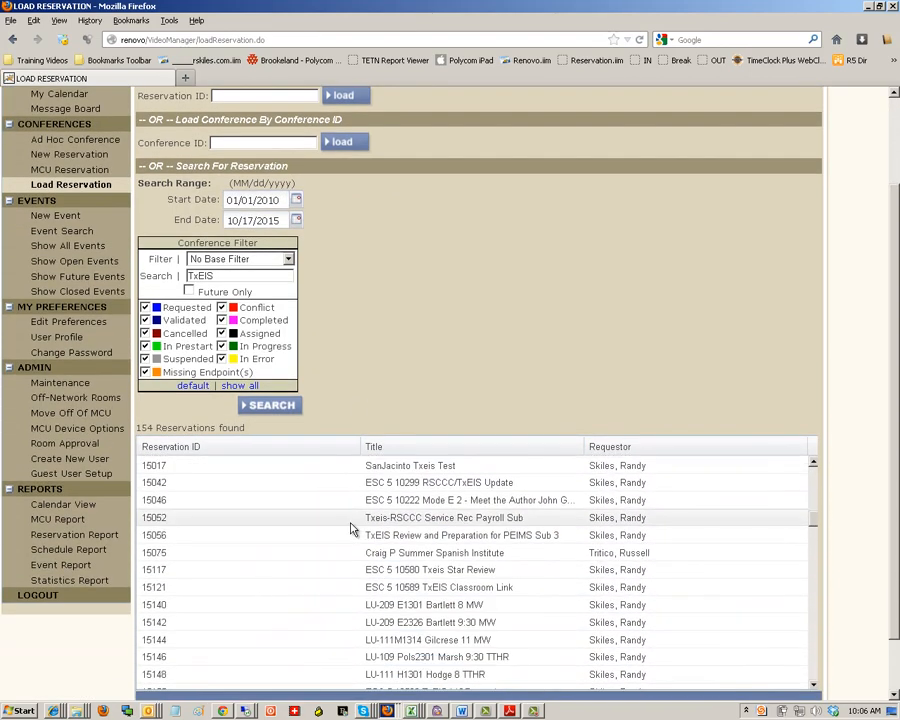
scroll(350, 529, down, 2)
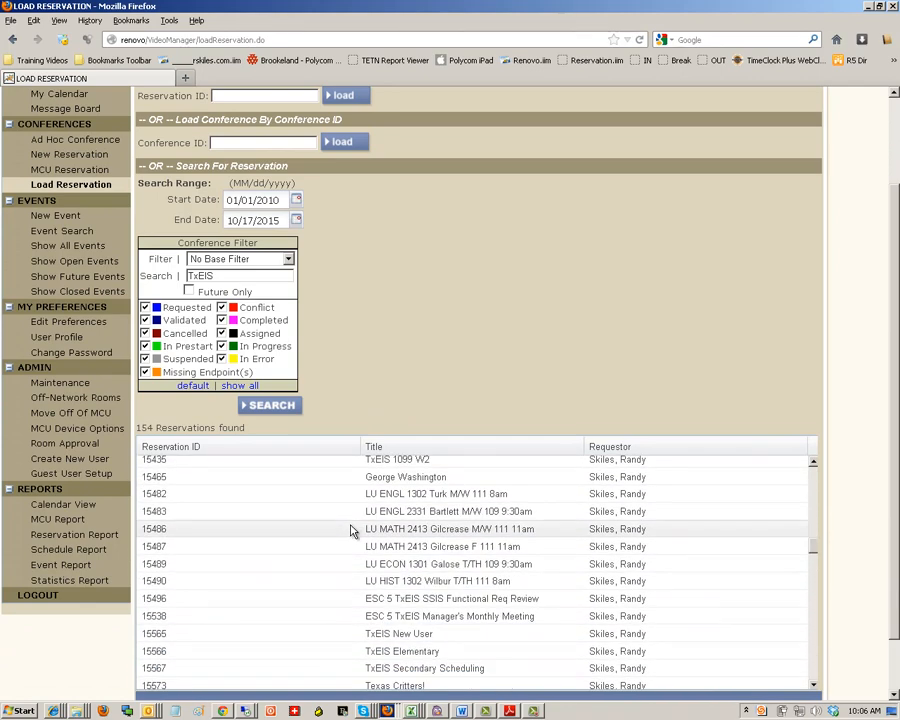
scroll(350, 531, down, 5)
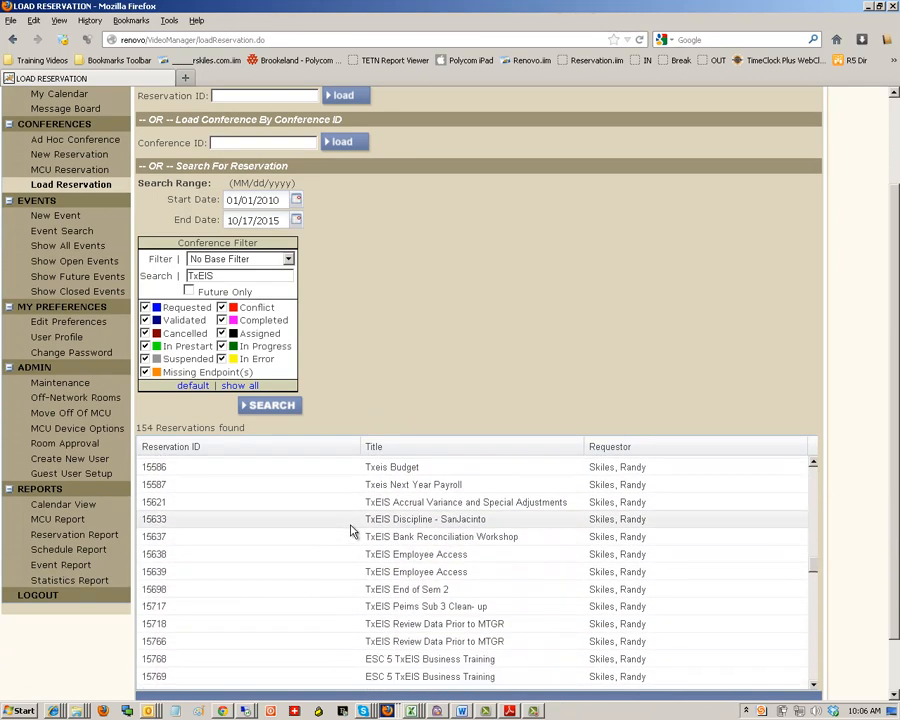
scroll(330, 540, down, 4)
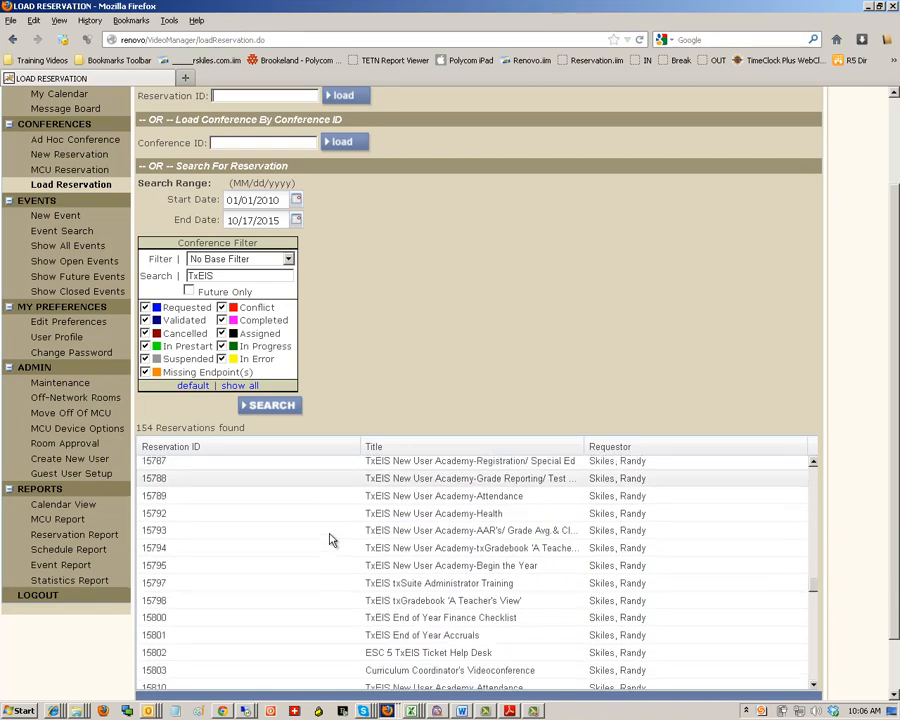
scroll(330, 540, down, 15)
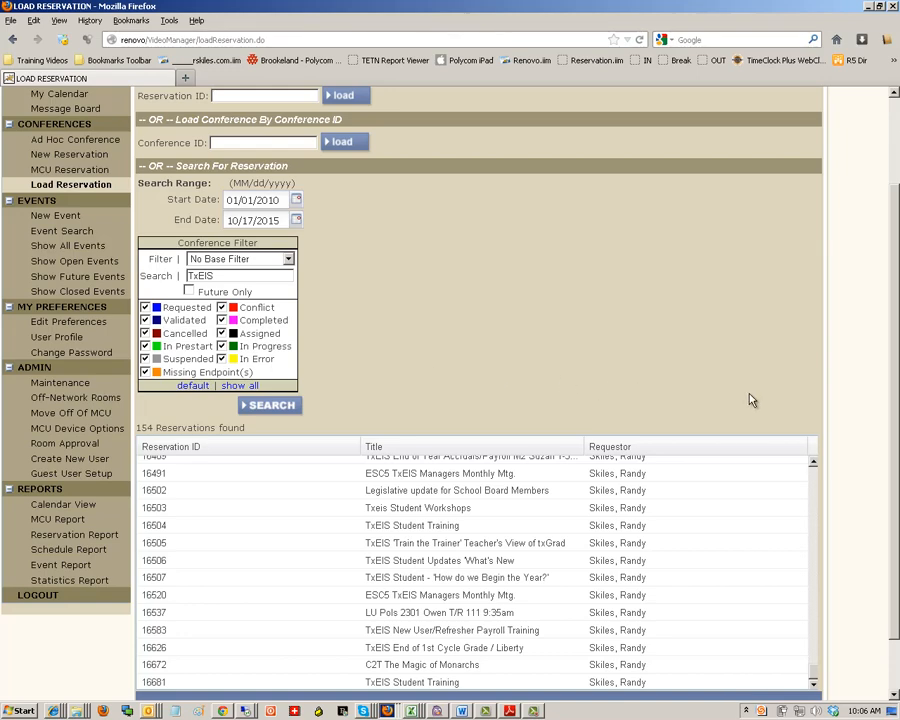
drag(893, 380, 874, 414)
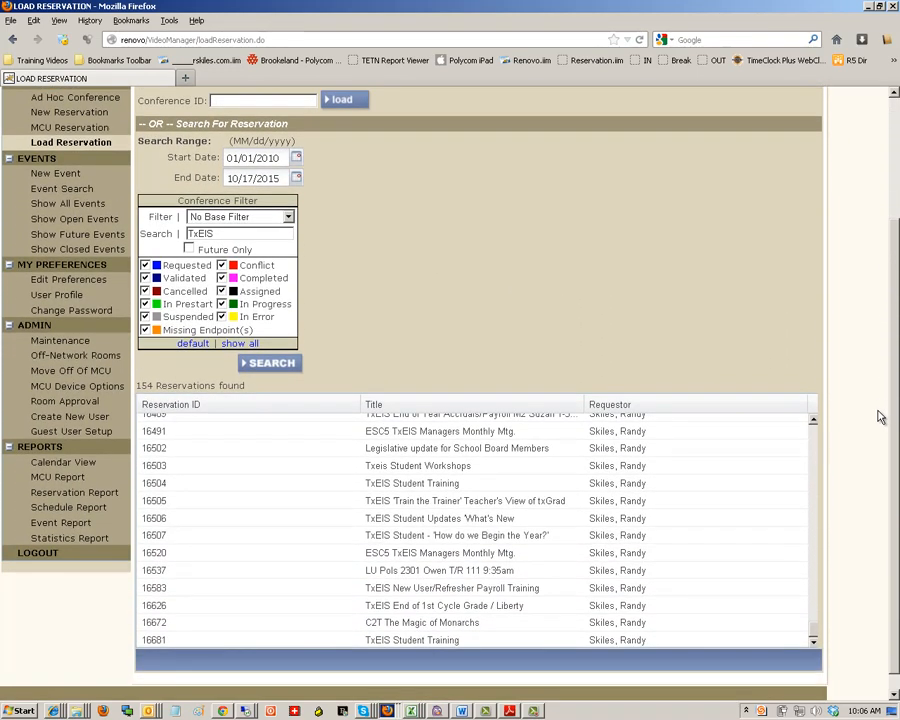
click(498, 484)
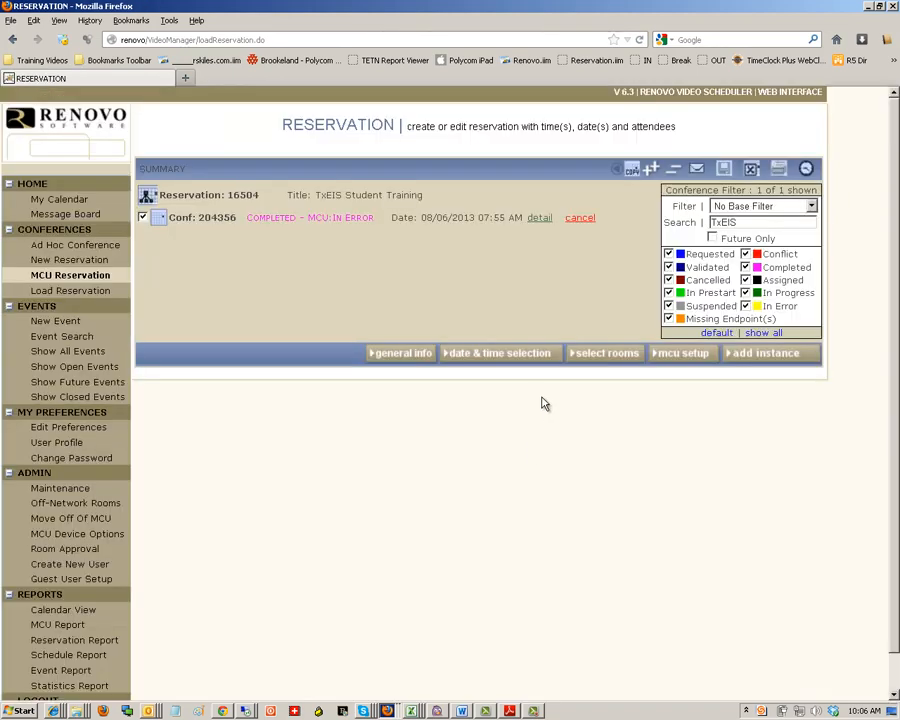
click(632, 168)
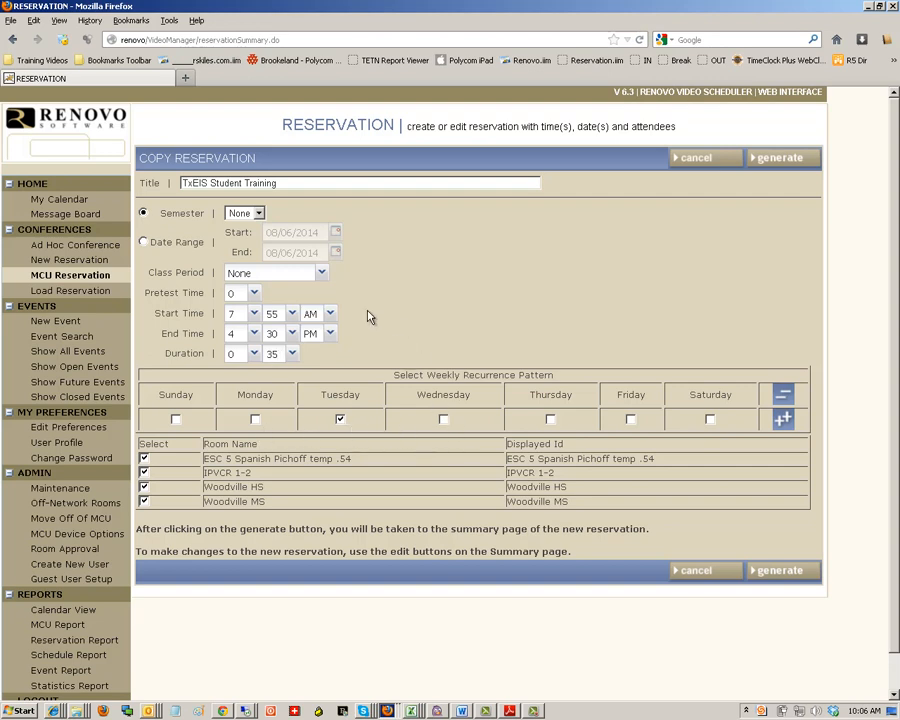
click(143, 242)
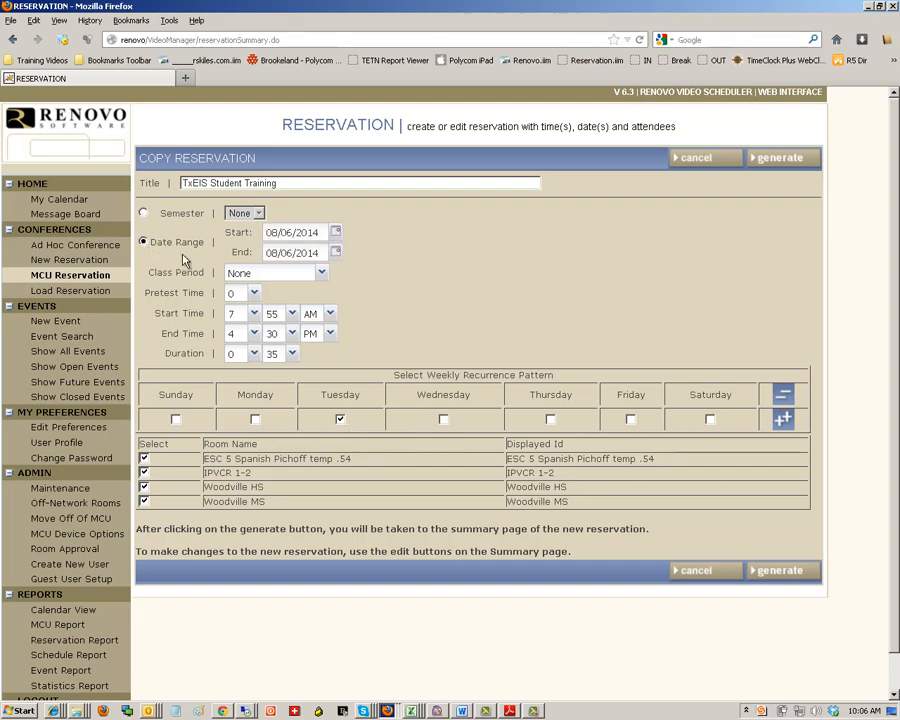
Step: Try to generate the copy for 10/07/2013 at 7:55 AM with Monday as its only recurrence day
click(336, 232)
click(336, 388)
click(336, 252)
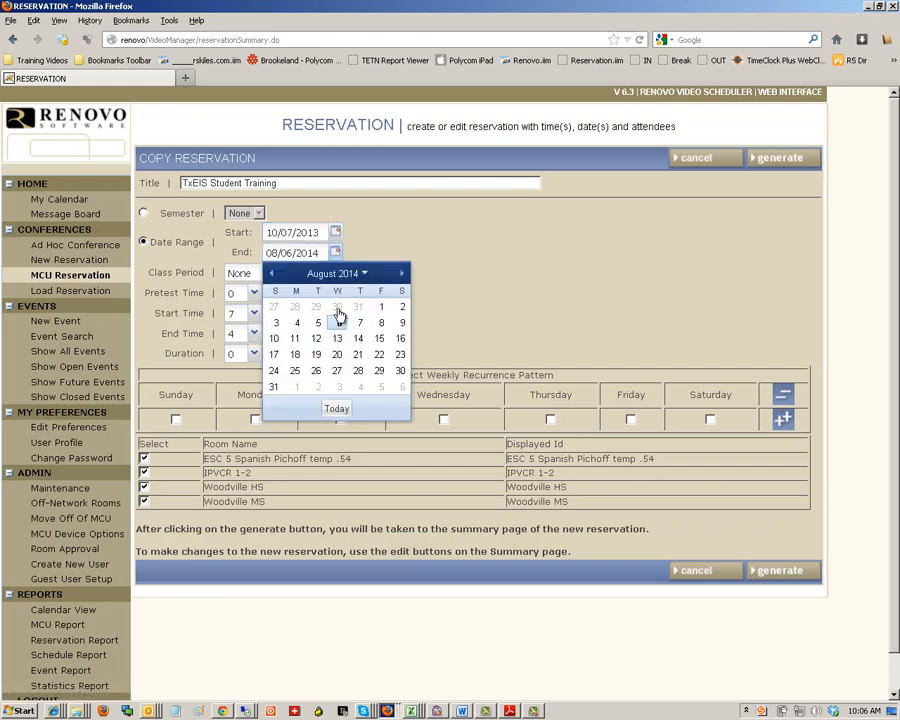
click(334, 407)
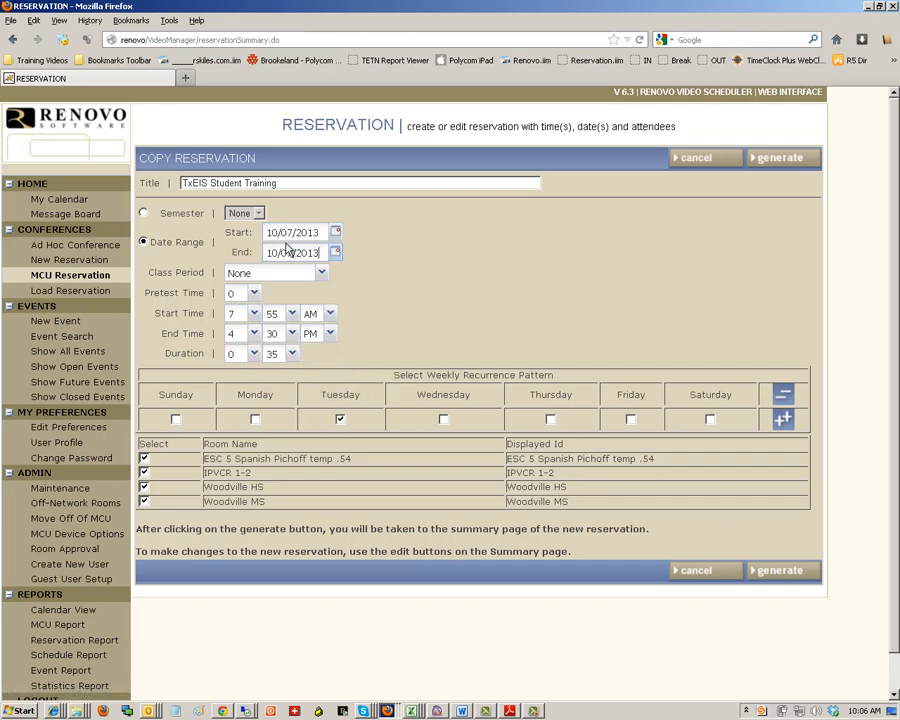
click(336, 236)
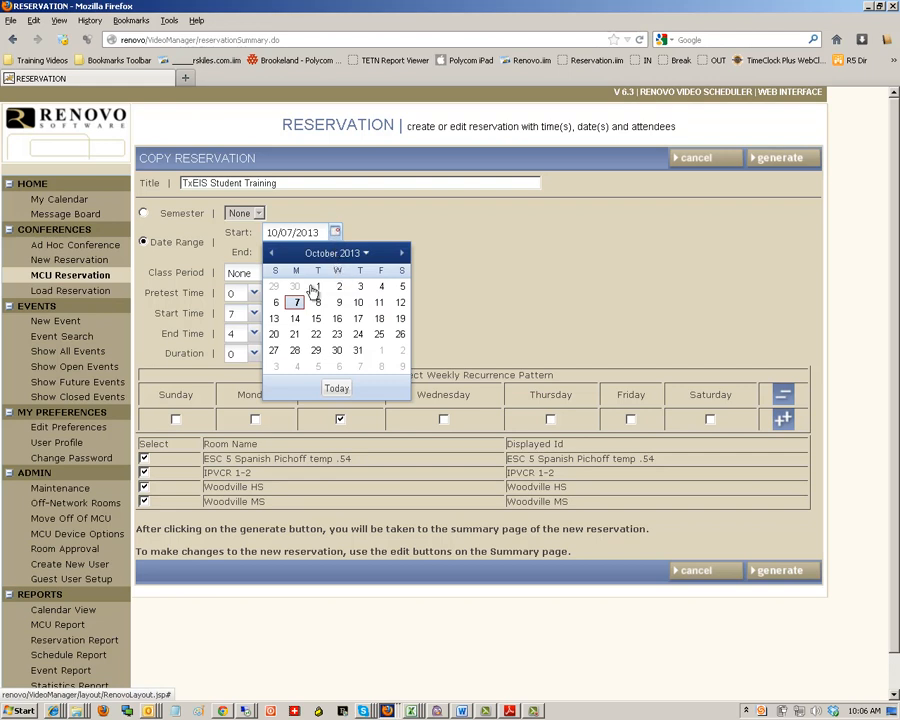
click(255, 420)
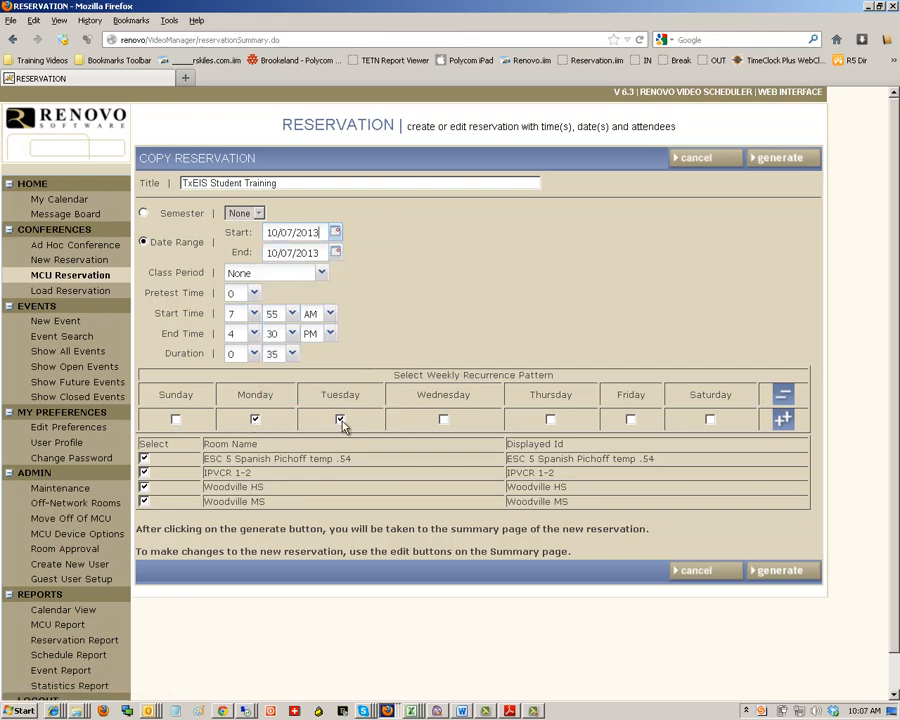
click(340, 420)
click(760, 569)
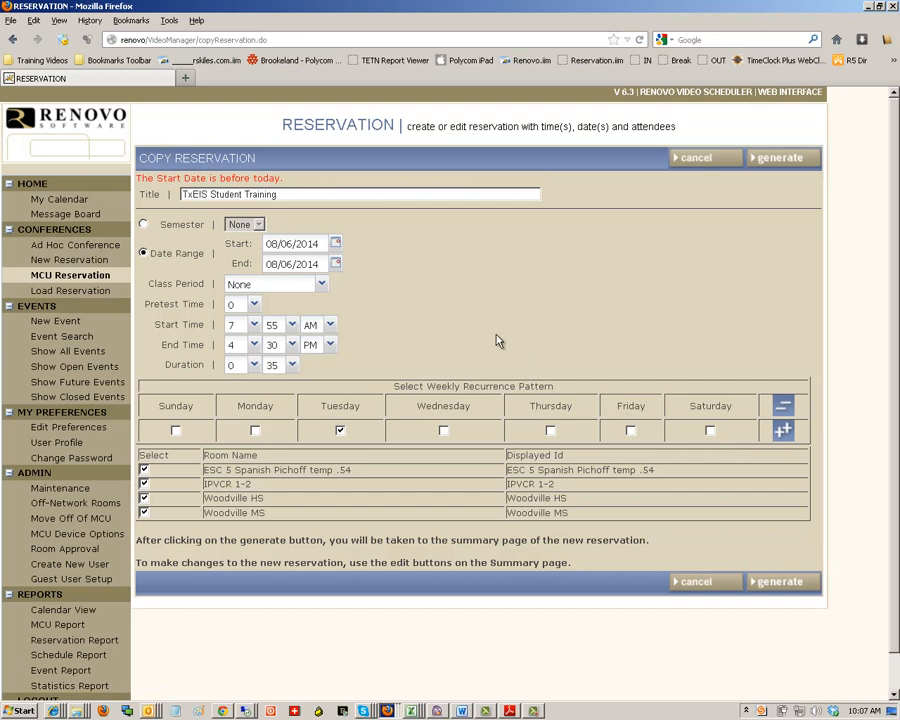
Step: Set the copy's start and end dates to 10/07/2013 and its weekly recurrence to Monday only
click(336, 246)
click(335, 263)
click(334, 412)
click(256, 432)
click(241, 326)
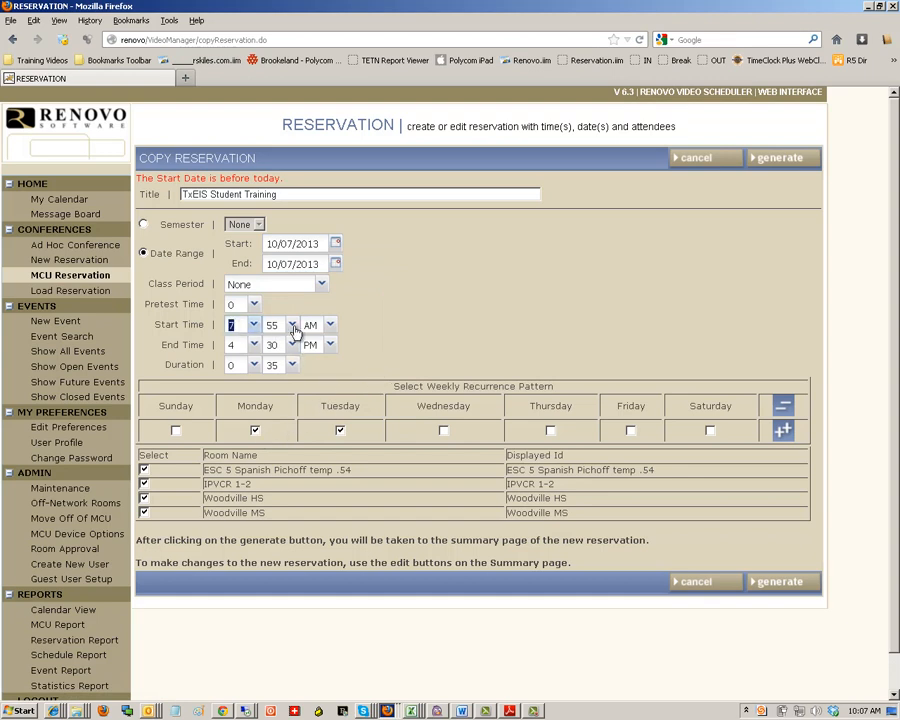
click(340, 430)
Step: Set the copy's start time to 11:55 AM and generate the new reservation
double_click(233, 325)
text(11)
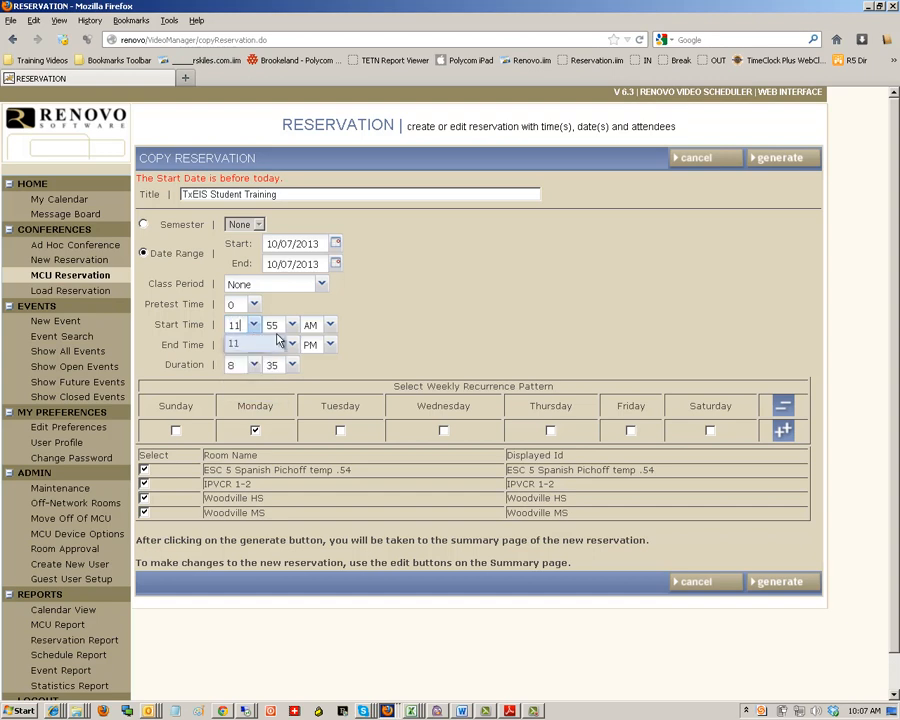
key(Tab)
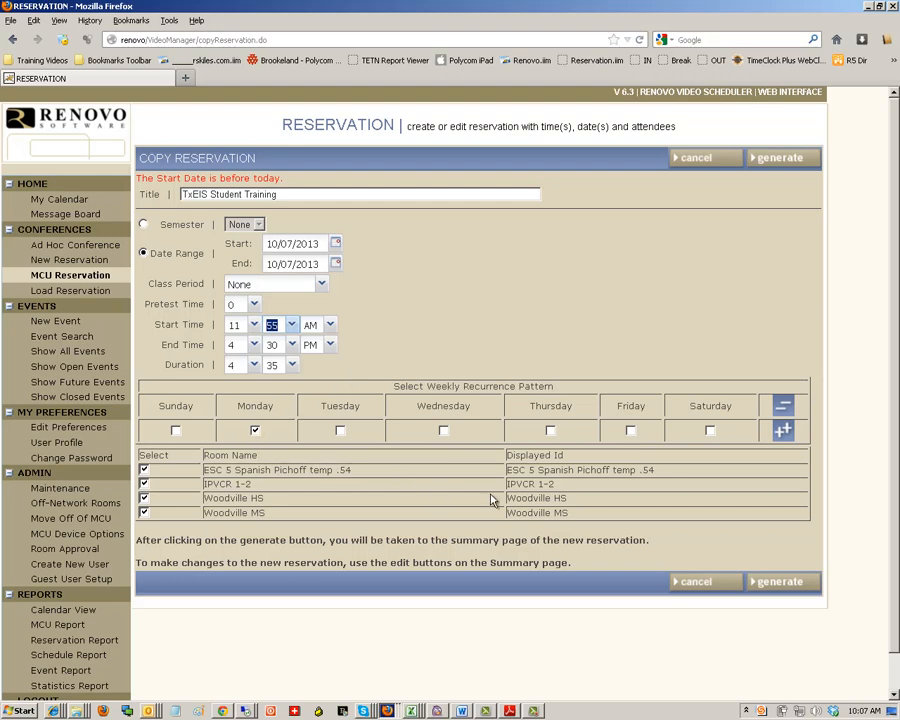
click(768, 584)
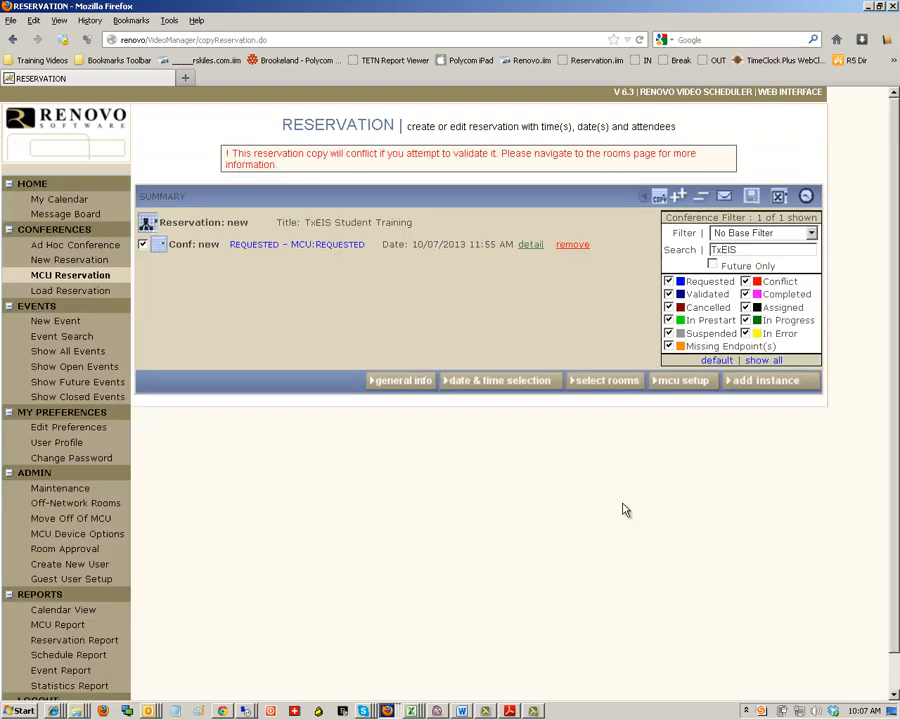
Step: Review the copied reservation's selected rooms, MCU capacity, conference setup and participant connection settings, and return to its summary
click(596, 384)
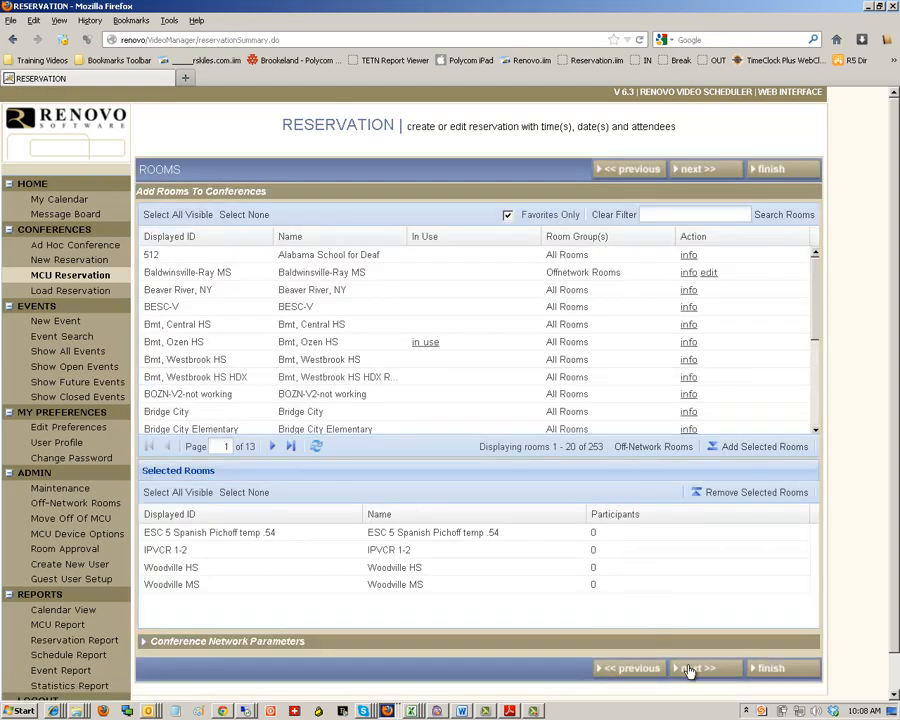
click(693, 670)
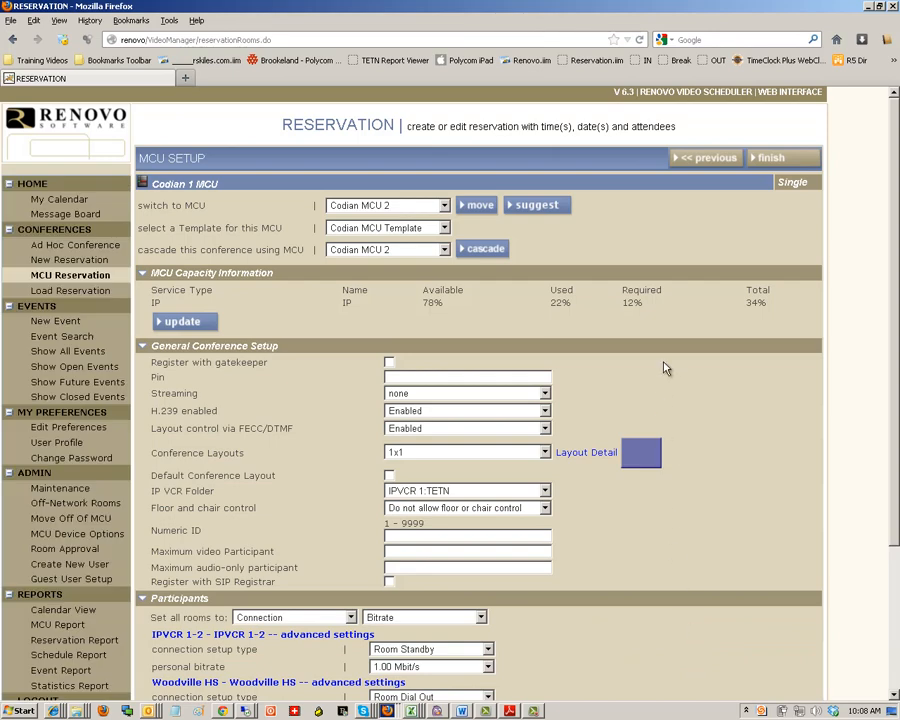
scroll(482, 409, down, 3)
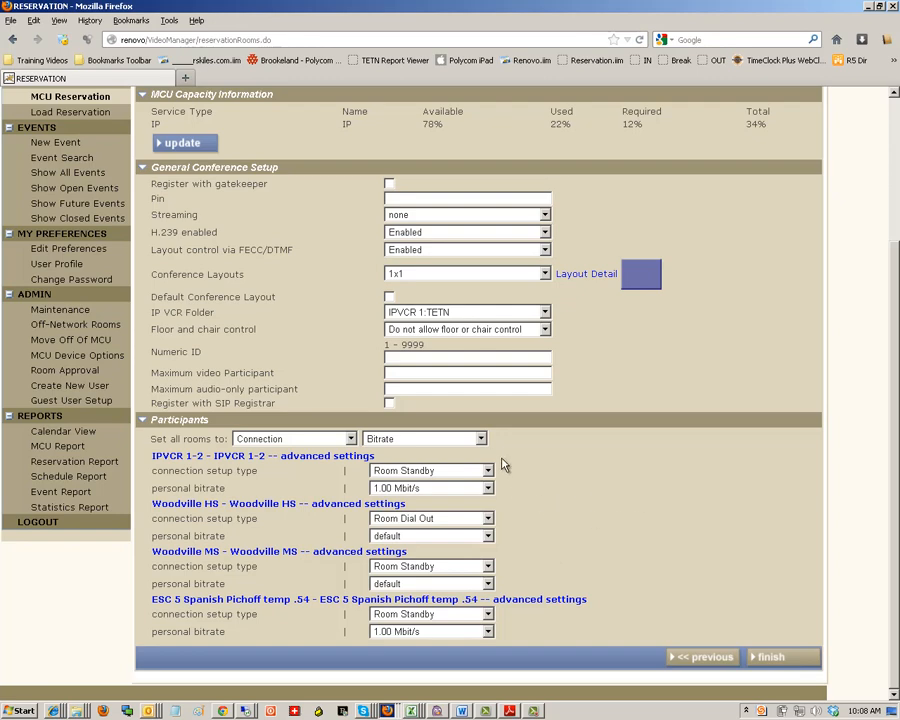
scroll(585, 547, up, 3)
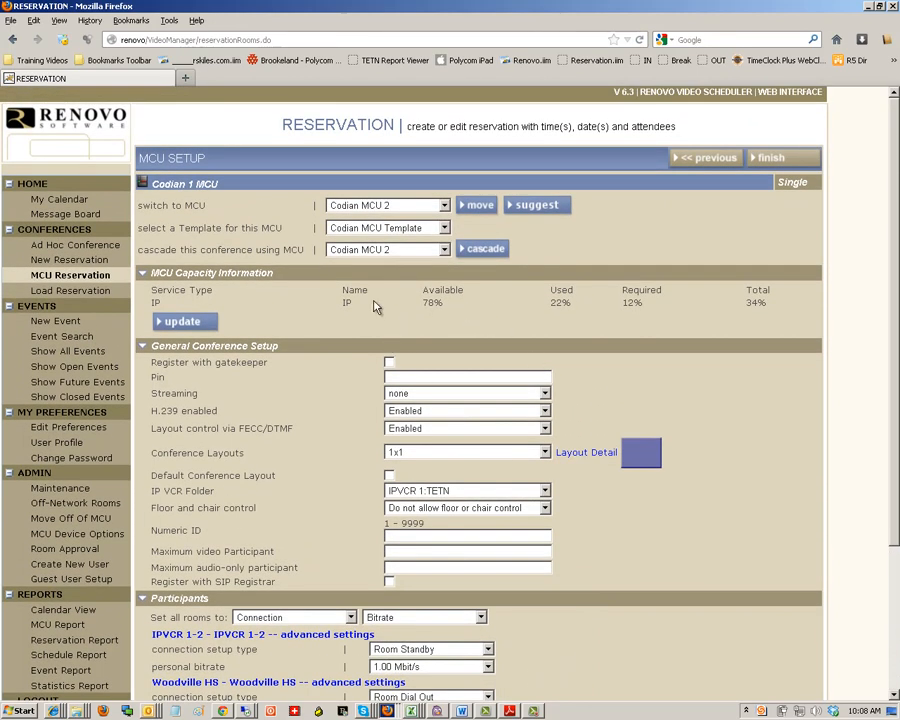
drag(746, 302, 777, 310)
scroll(440, 295, down, 3)
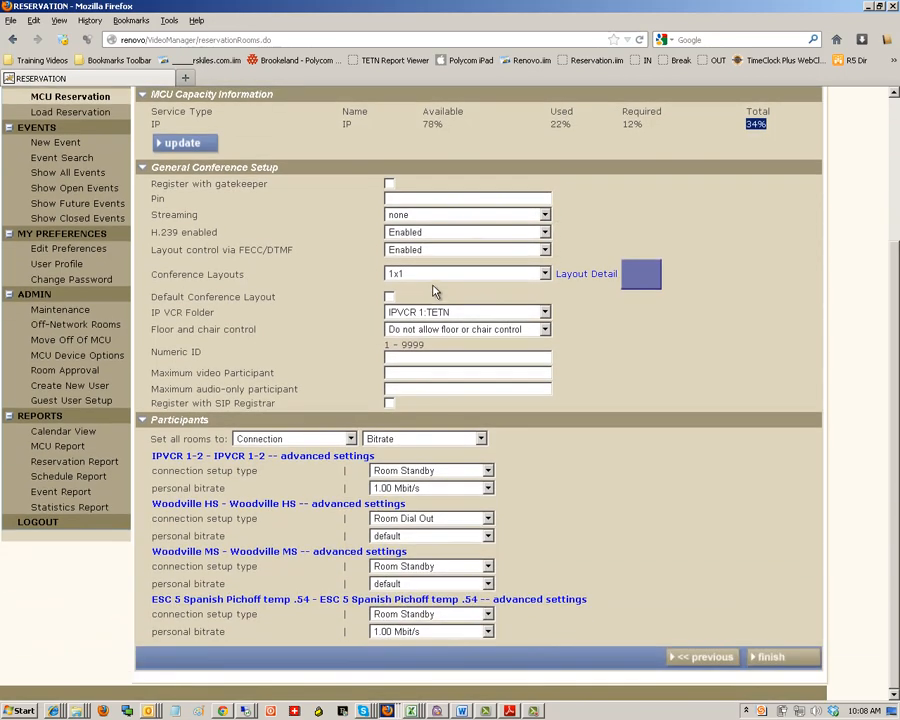
scroll(558, 428, up, 3)
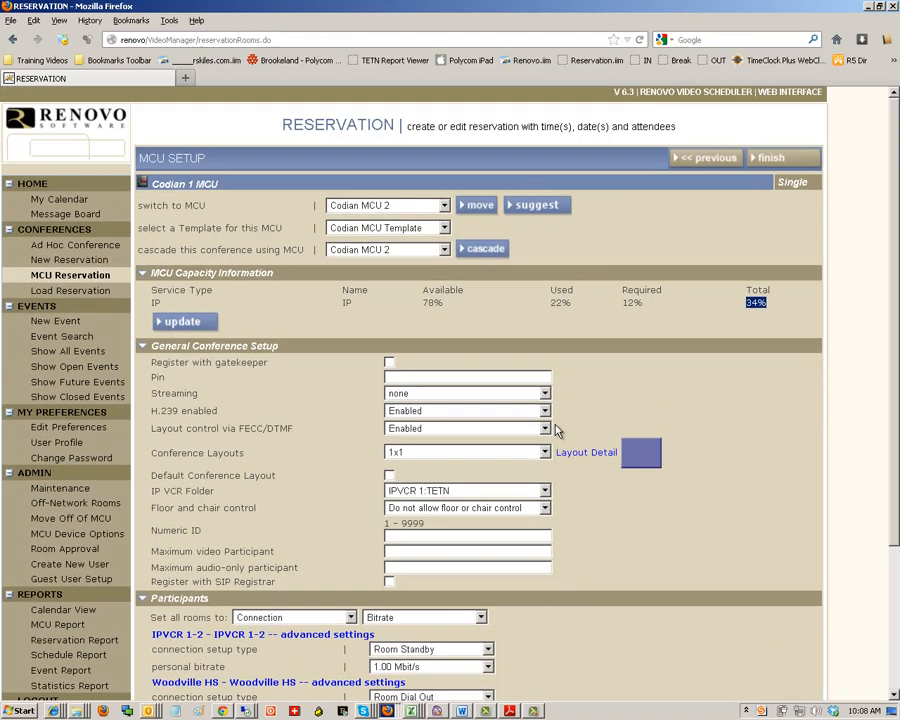
click(771, 157)
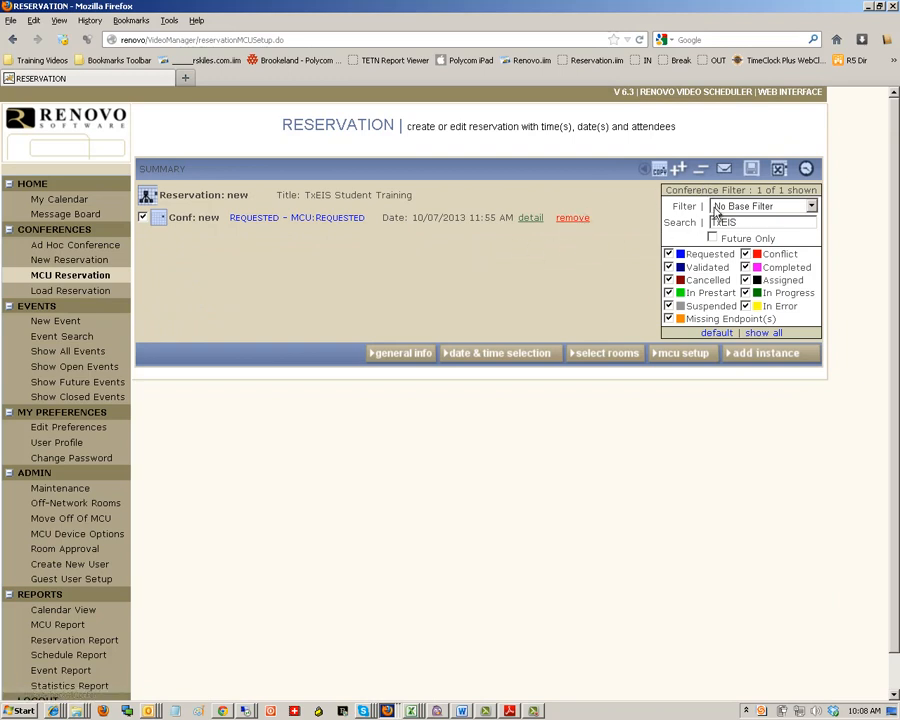
Step: Check the save options for the copied reservation, leave it unsaved and open My Calendar
click(751, 172)
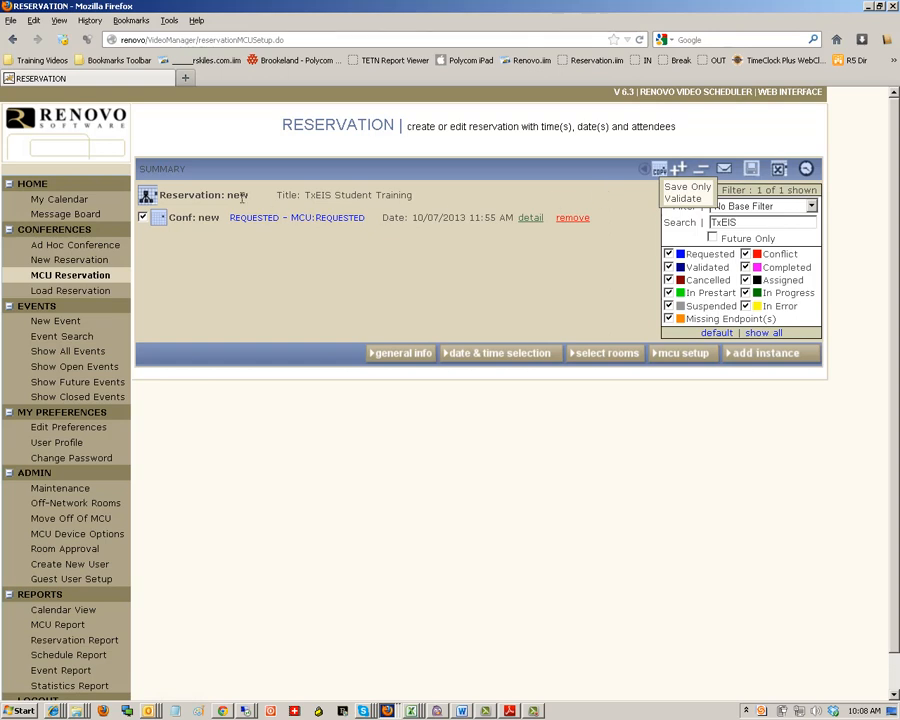
click(80, 199)
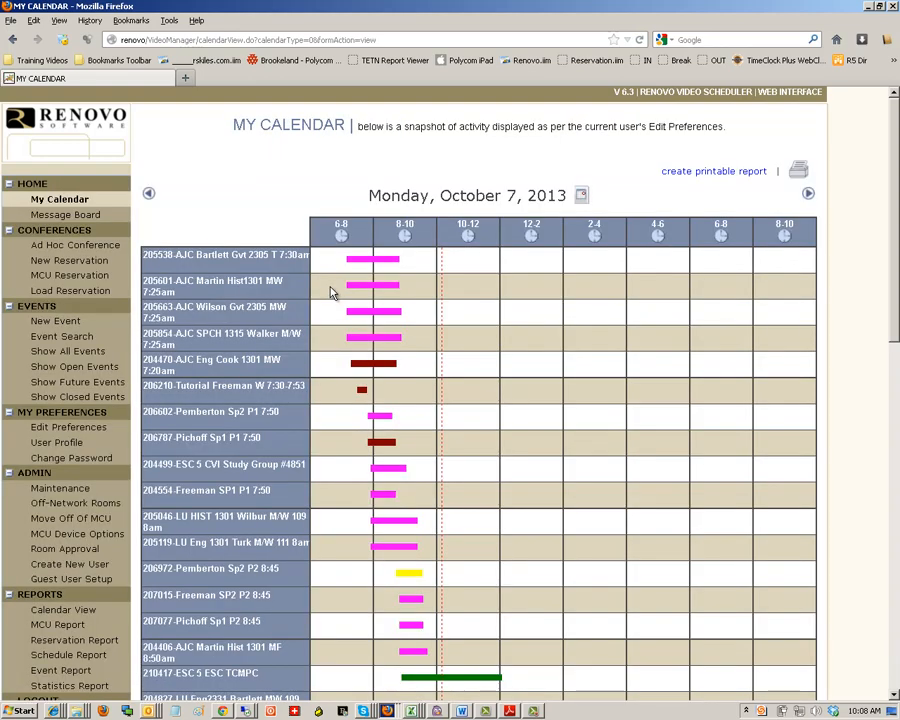